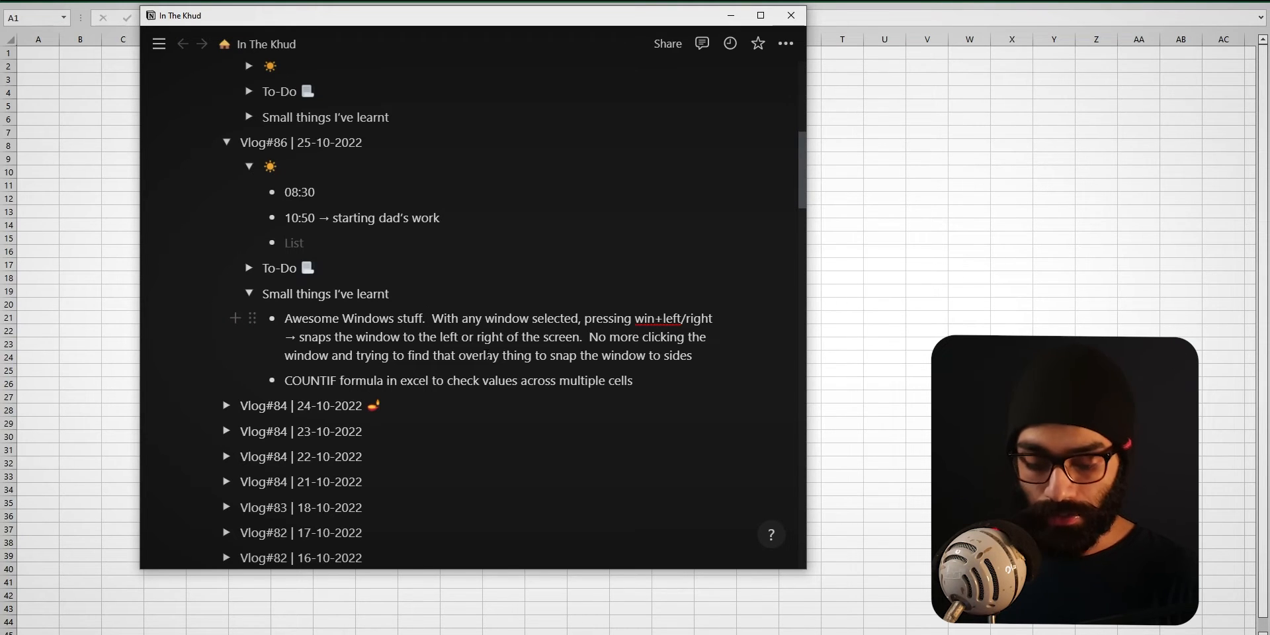
Snap the notes window to the screen's left and right halves and restore it to its floating size
{"action": "key", "text": "super+Left"}
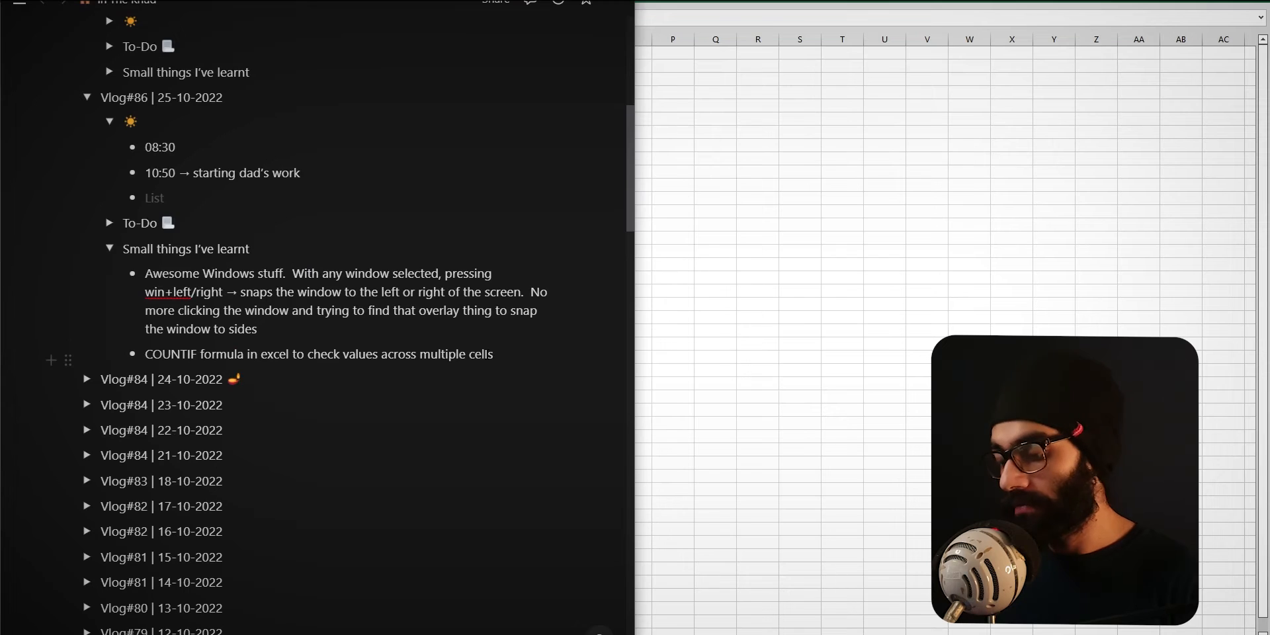
{"action": "key", "text": "super+Right"}
{"action": "key", "text": "super+Right"}
{"action": "key", "text": "super+Left"}
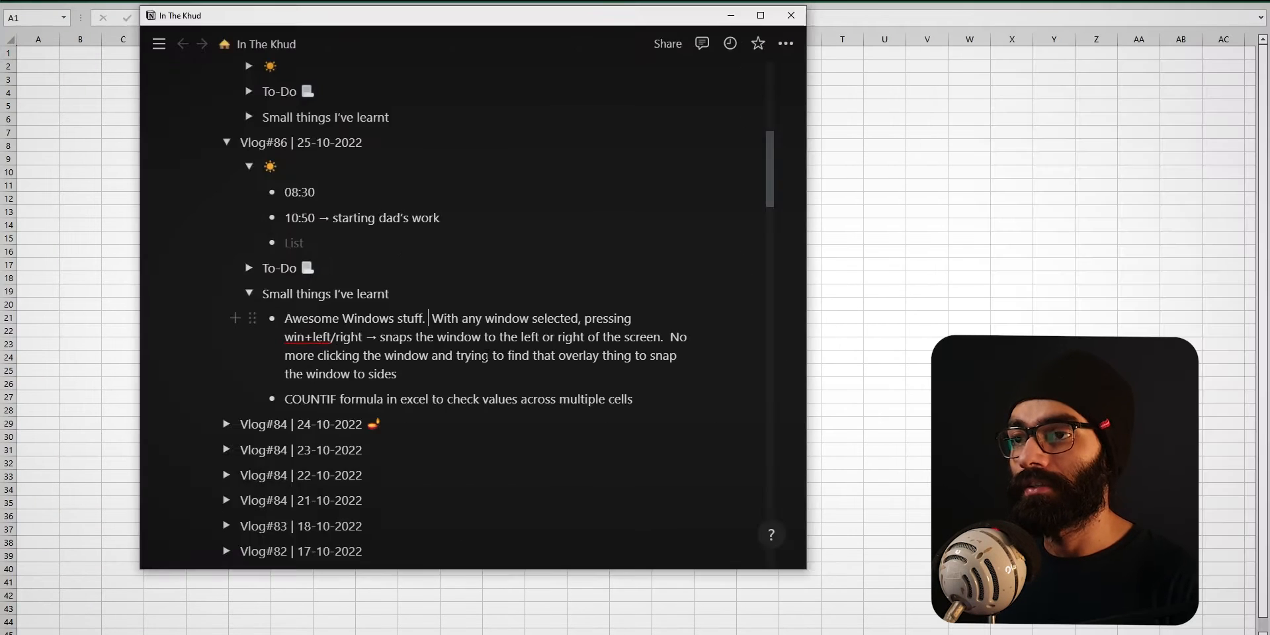
{"action": "key", "text": "super+Right"}
{"action": "key", "text": "super+Left"}
{"action": "key", "text": "super+Left"}
{"action": "key", "text": "super+Right"}
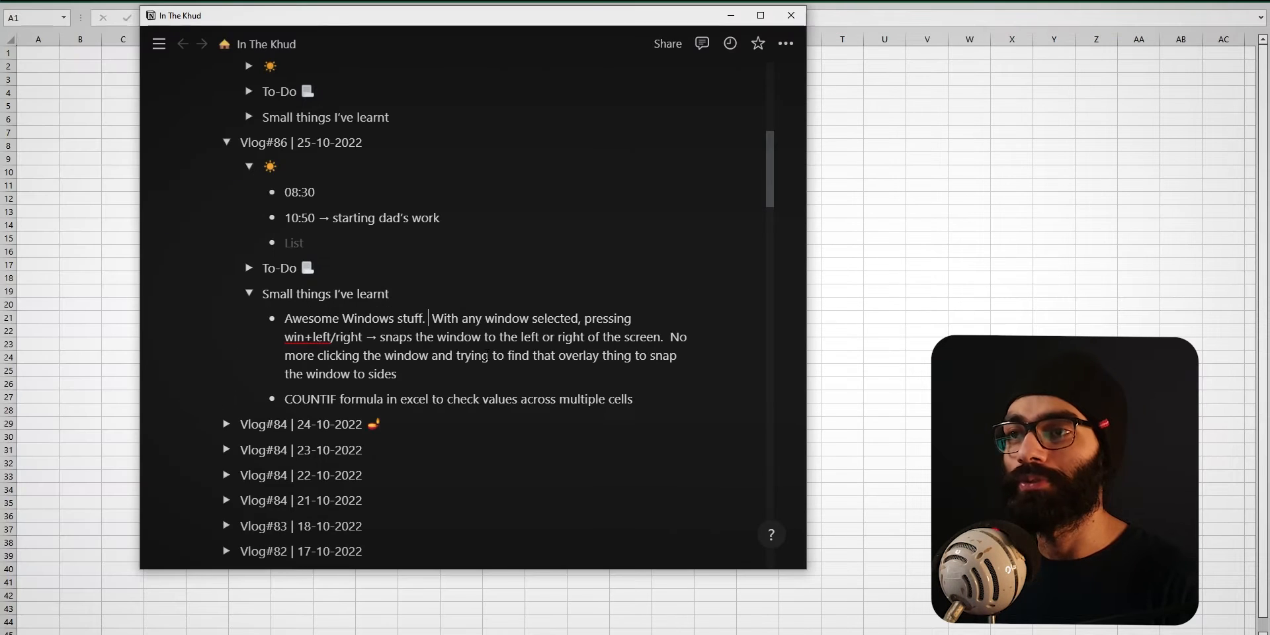
Reposition the floating notes window slightly, snap it to both screen halves again and return it to floating
{"action": "left_click_drag", "start_coordinate": [610, 22], "coordinate": [663, 75]}
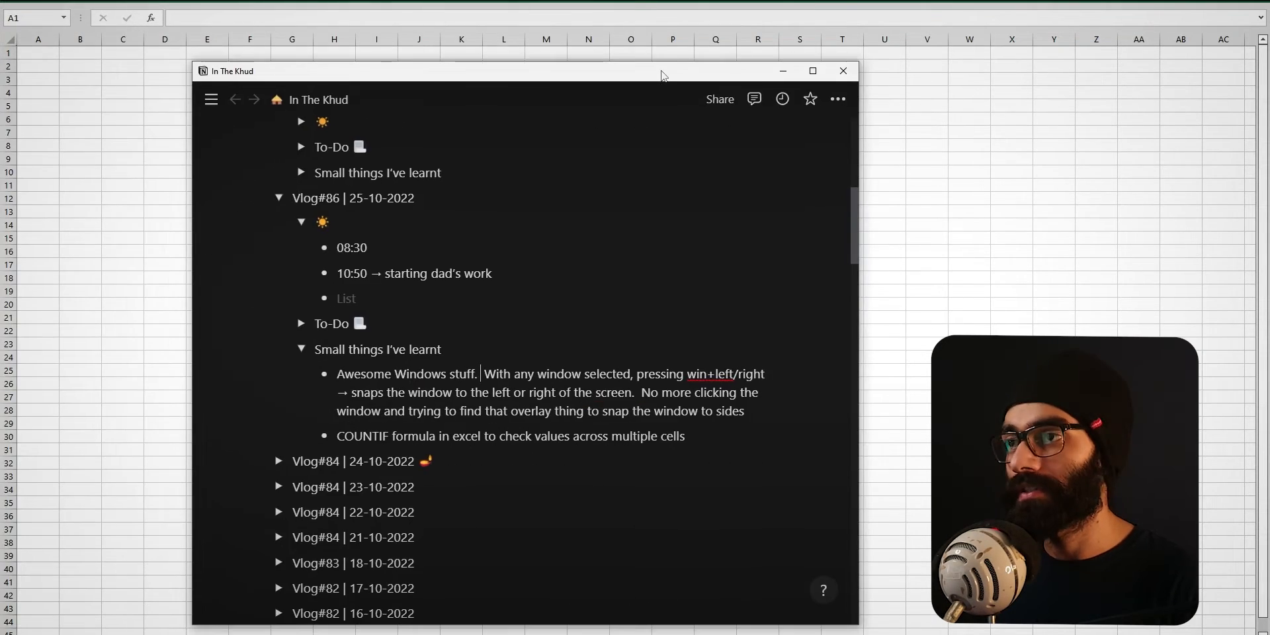
{"action": "key", "text": "super+Right"}
{"action": "key", "text": "super+Left"}
{"action": "key", "text": "super+Left"}
{"action": "key", "text": "super+Right"}
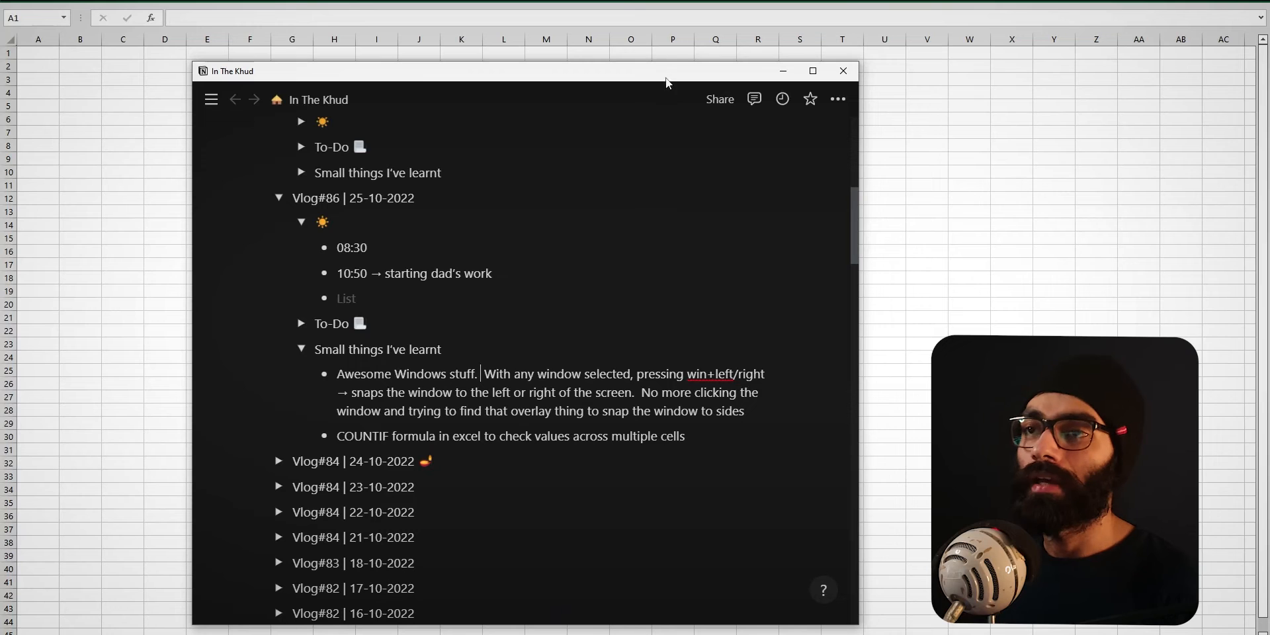
Highlight the note about using the COUNTIF formula to check values across multiple cells
{"action": "left_click_drag", "start_coordinate": [344, 437], "coordinate": [660, 437]}
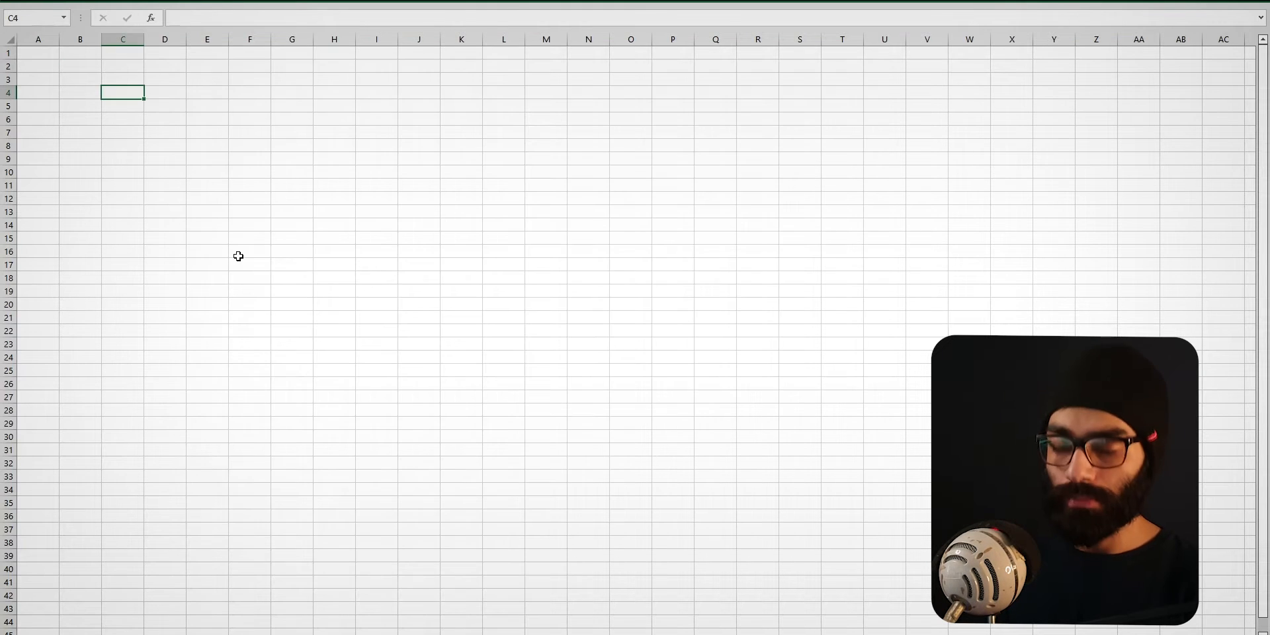
Fill C4:D7 in Excel with the time pairs 00:00:30 and 00:00:45, 00:01:24 and 00:01:50, 00:08:23 and 00:09:41, 00:10:34 and 00:11:45
{"action": "type", "text": "00:00:30"}
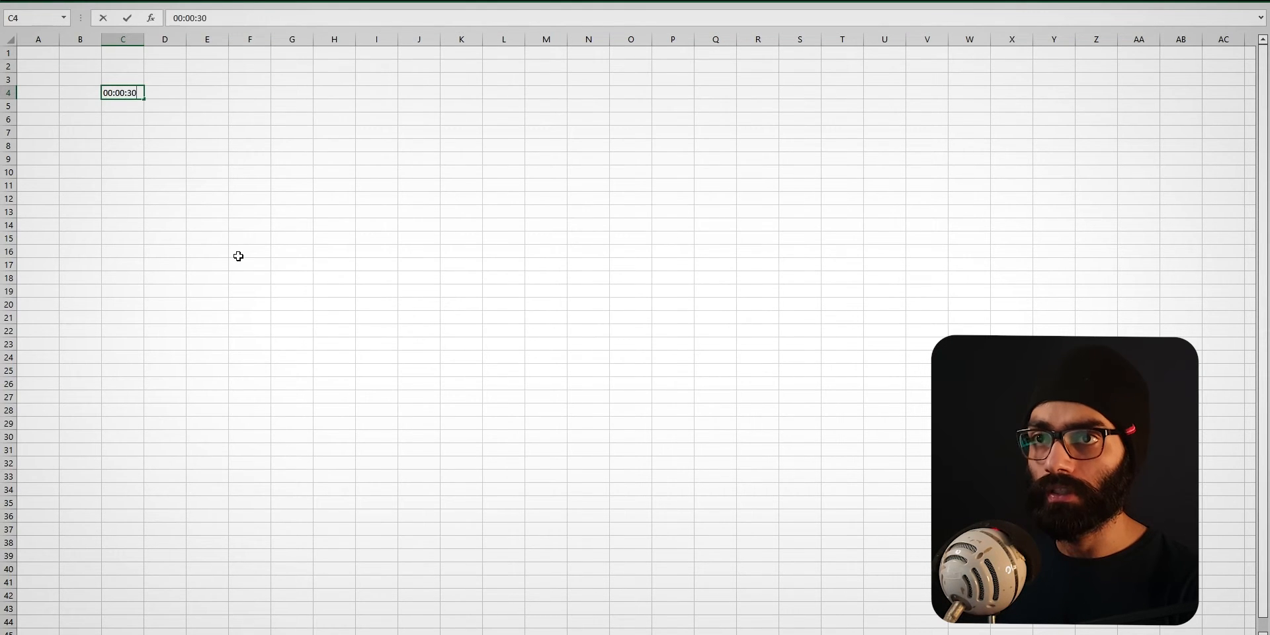
{"action": "key", "text": "Tab"}
{"action": "type", "text": "0"}
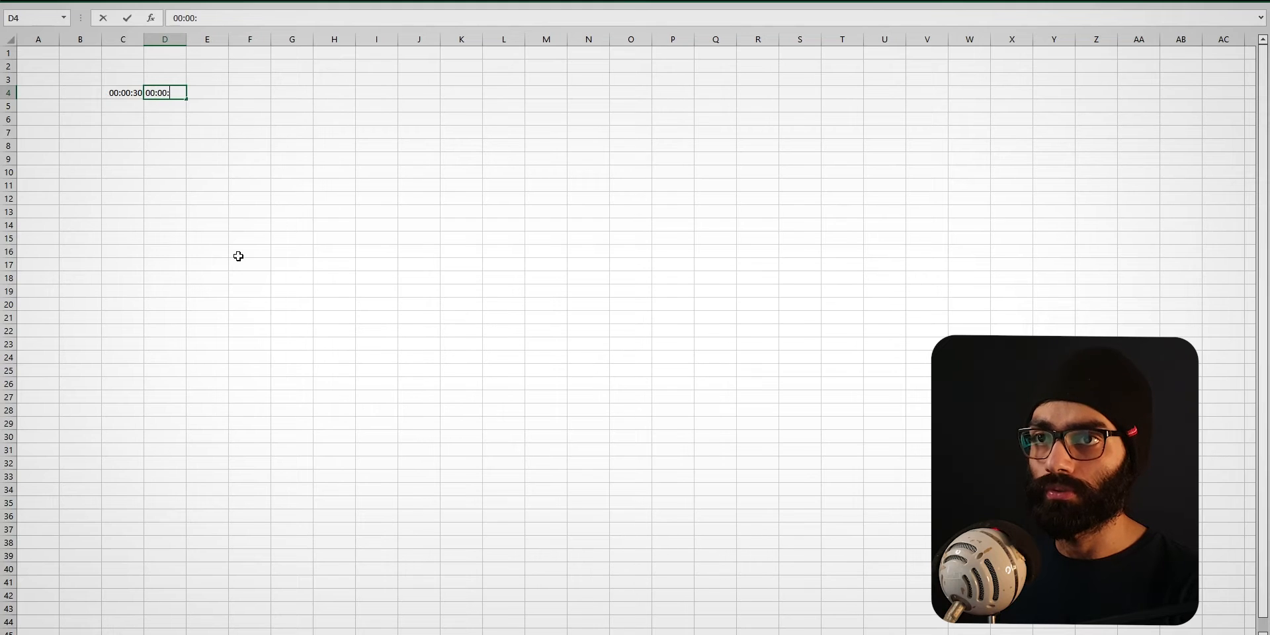
{"action": "type", "text": "0:00:45"}
{"action": "scroll", "coordinate": [141, 159], "scroll_direction": "up", "scroll_amount": 5}
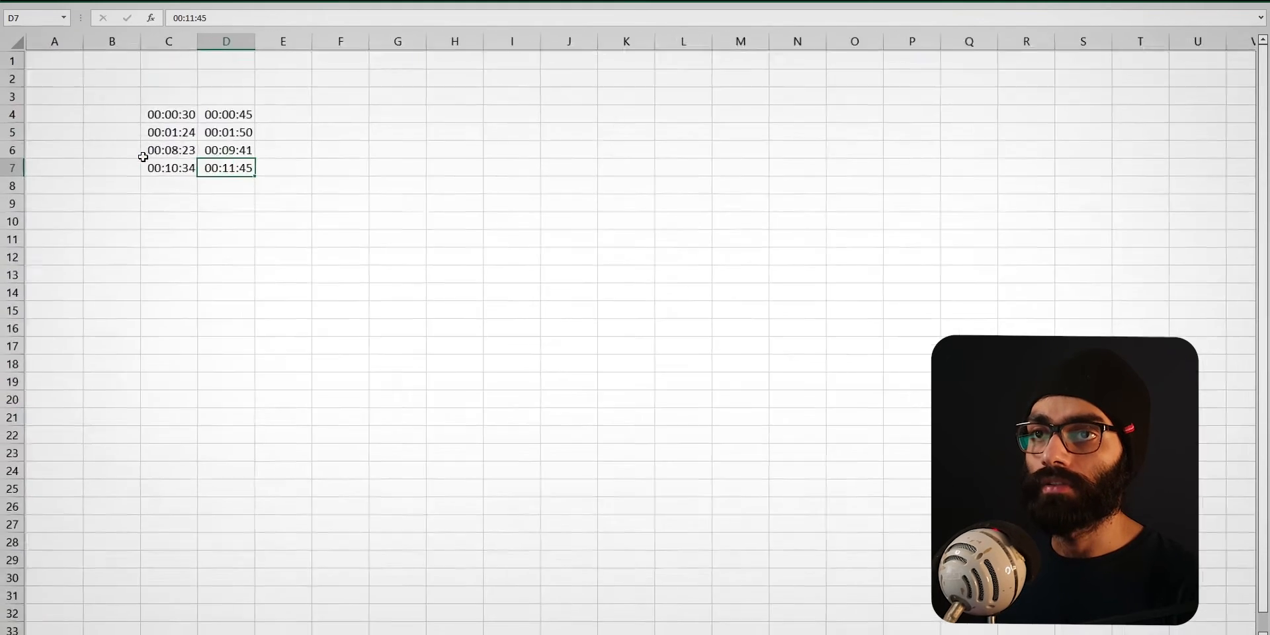
{"action": "scroll", "coordinate": [205, 222], "scroll_direction": "up", "scroll_amount": 1}
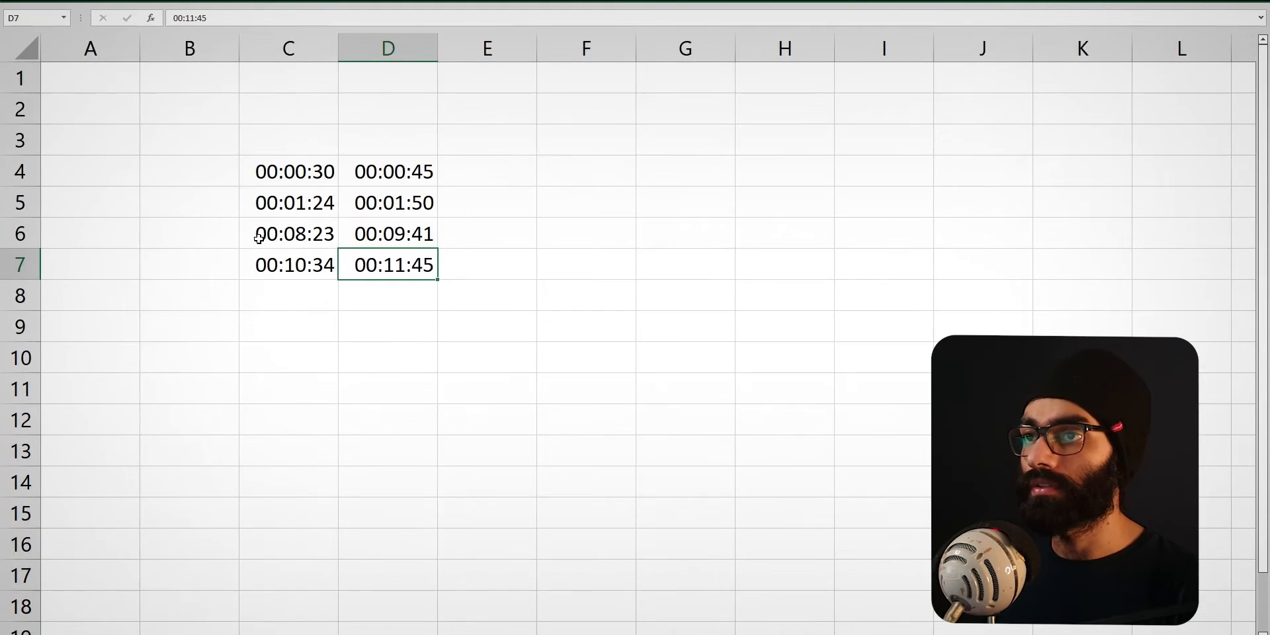
{"action": "key", "text": "alt+Tab"}
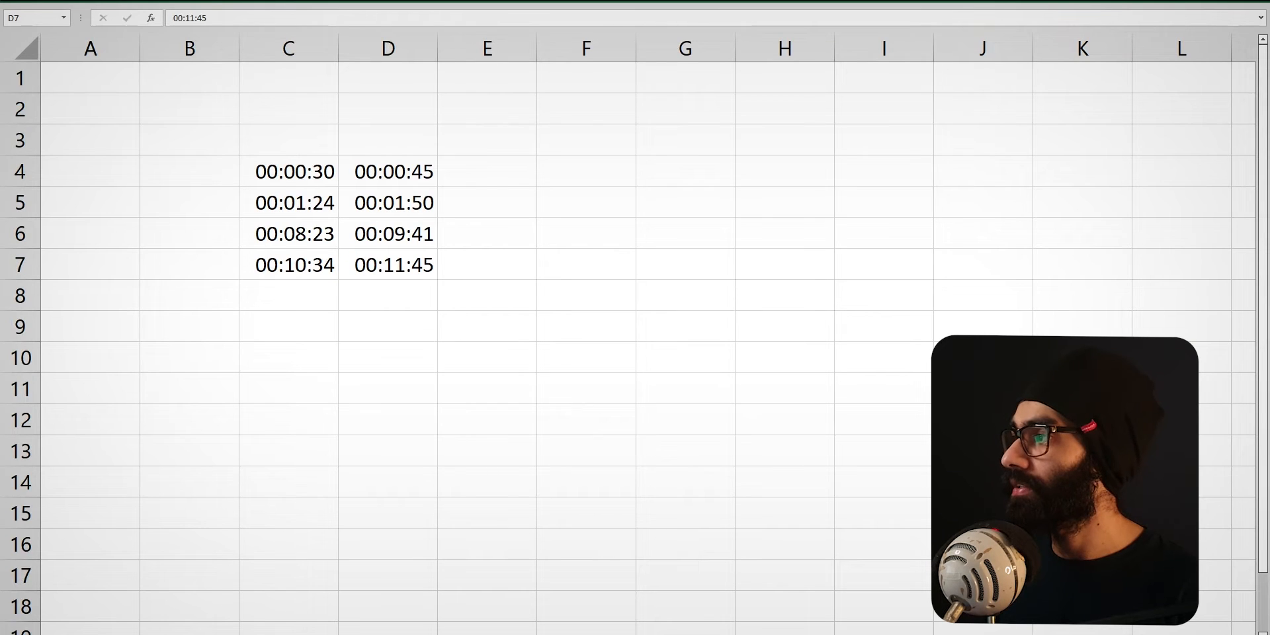
{"action": "key", "text": "alt+Tab"}
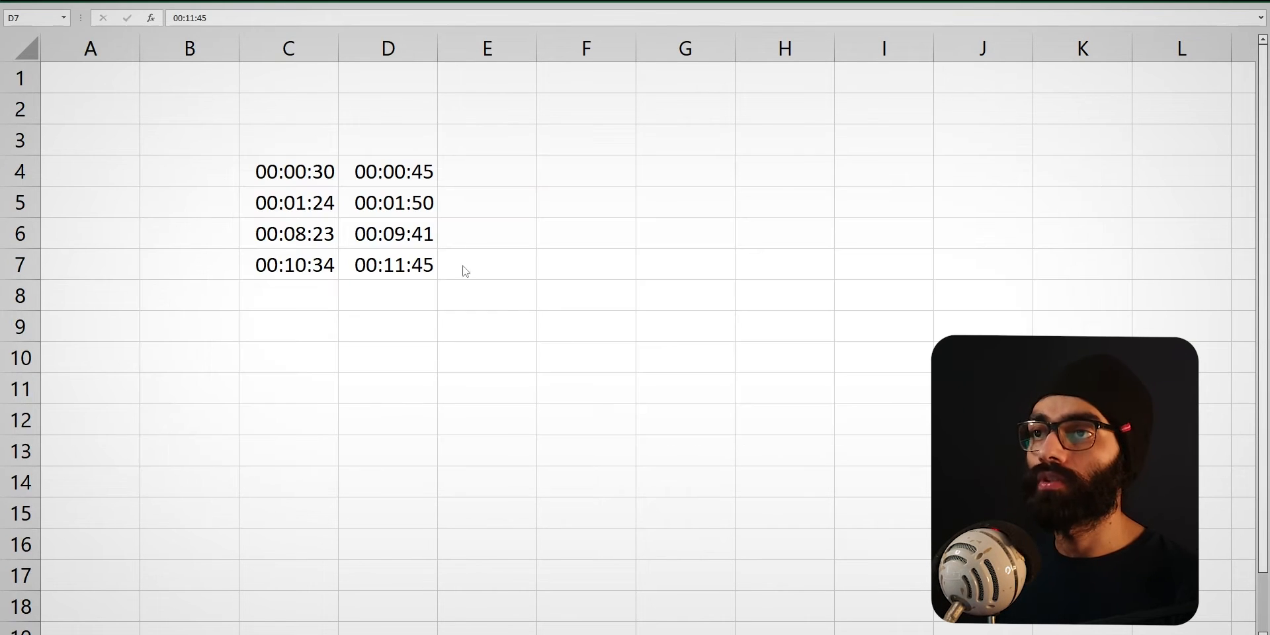
With E4 selected, browse the function categories for COUNTIF under the statistical functions, open its arguments and cancel
{"action": "left_click", "coordinate": [518, 182]}
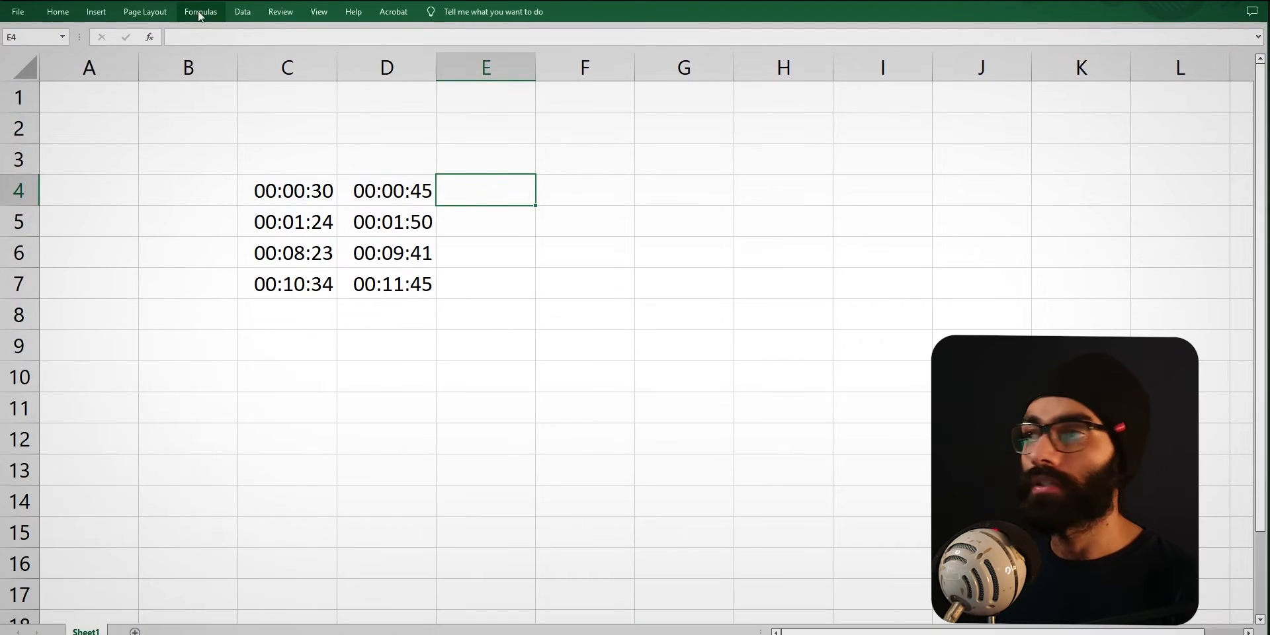
{"action": "left_click", "coordinate": [200, 12]}
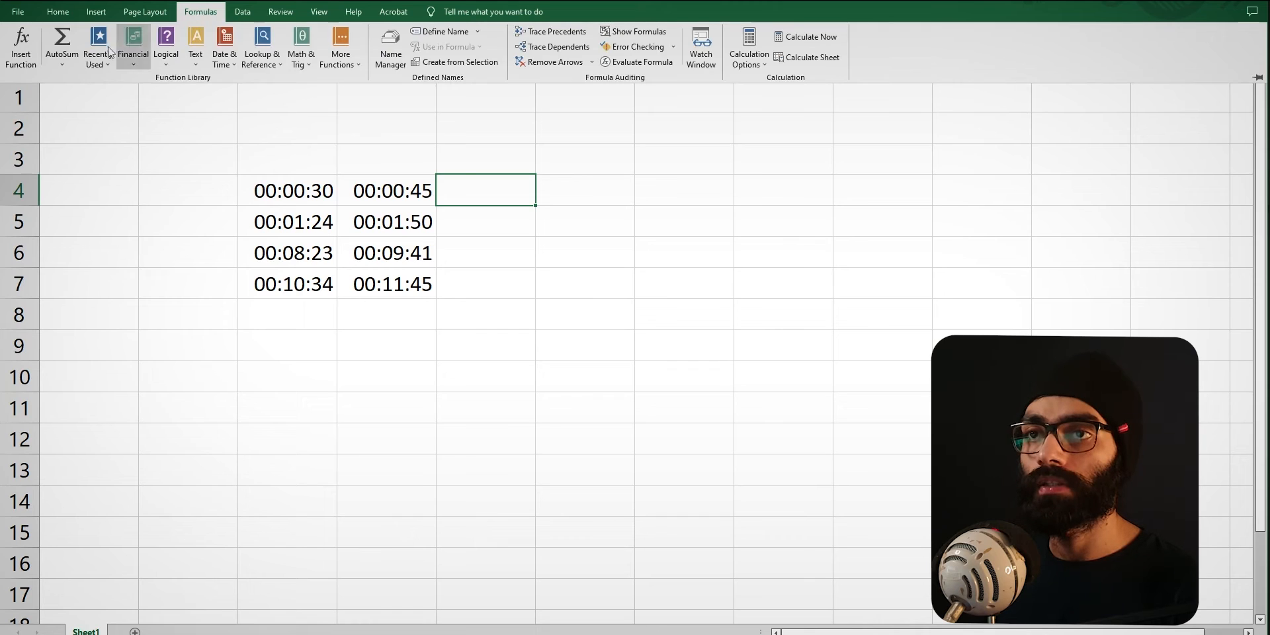
{"action": "left_click", "coordinate": [169, 57]}
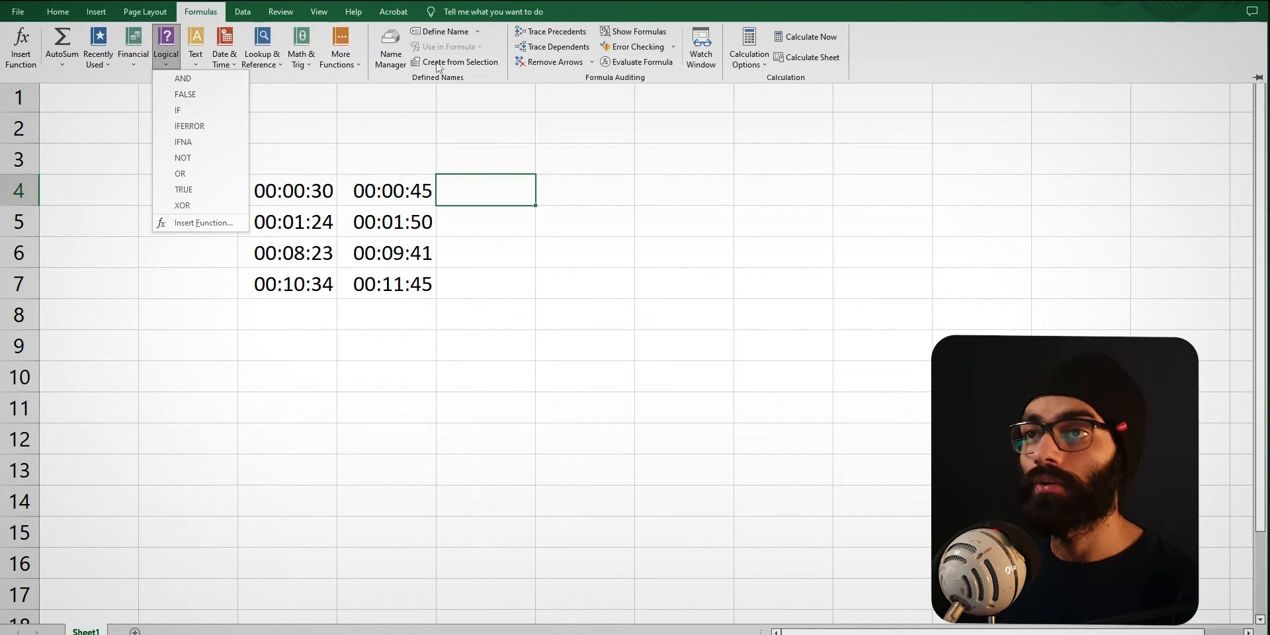
{"action": "left_click", "coordinate": [196, 60]}
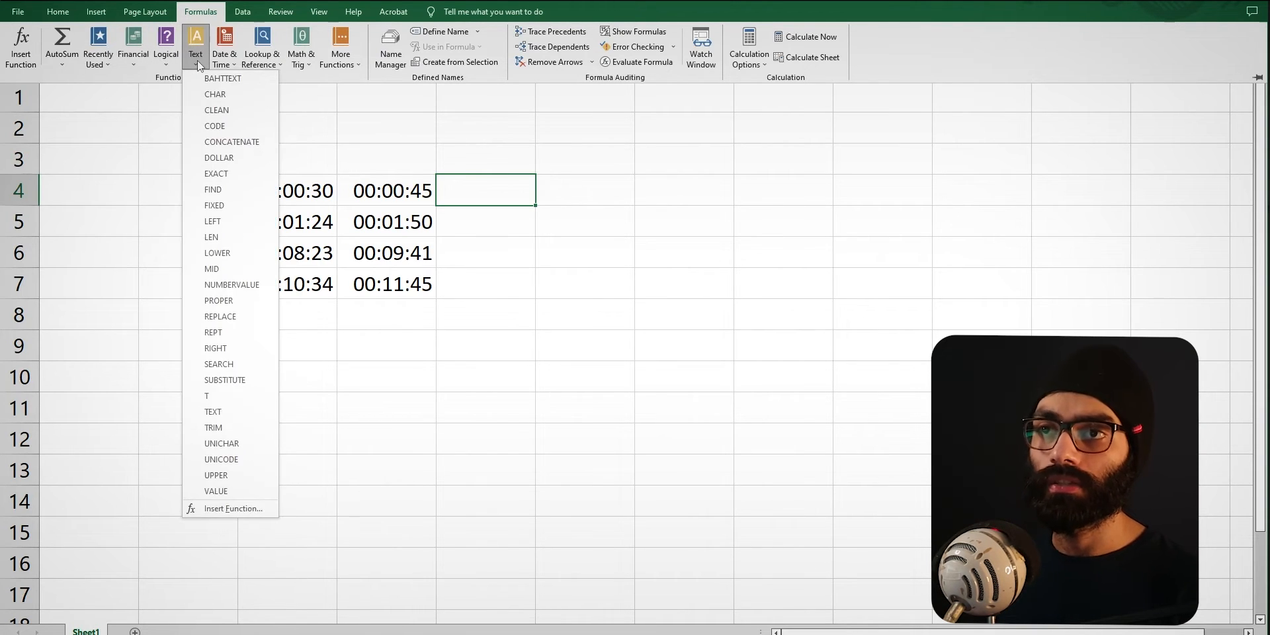
{"action": "left_click", "coordinate": [229, 63]}
{"action": "left_click", "coordinate": [263, 64]}
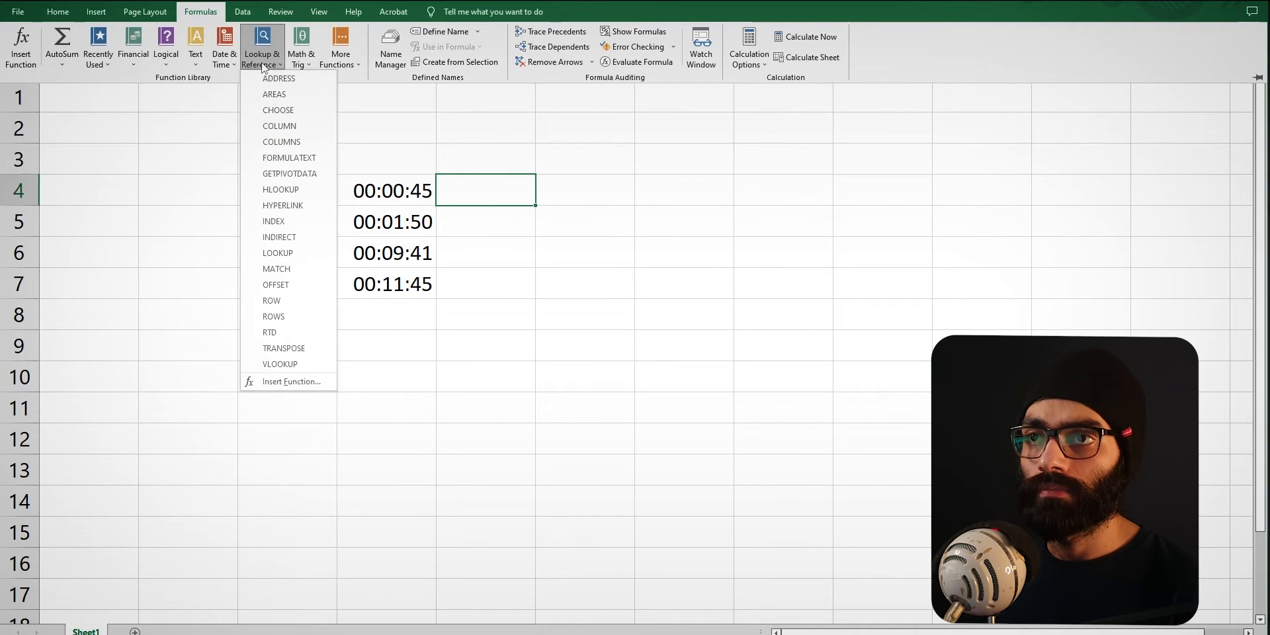
{"action": "left_click", "coordinate": [298, 64]}
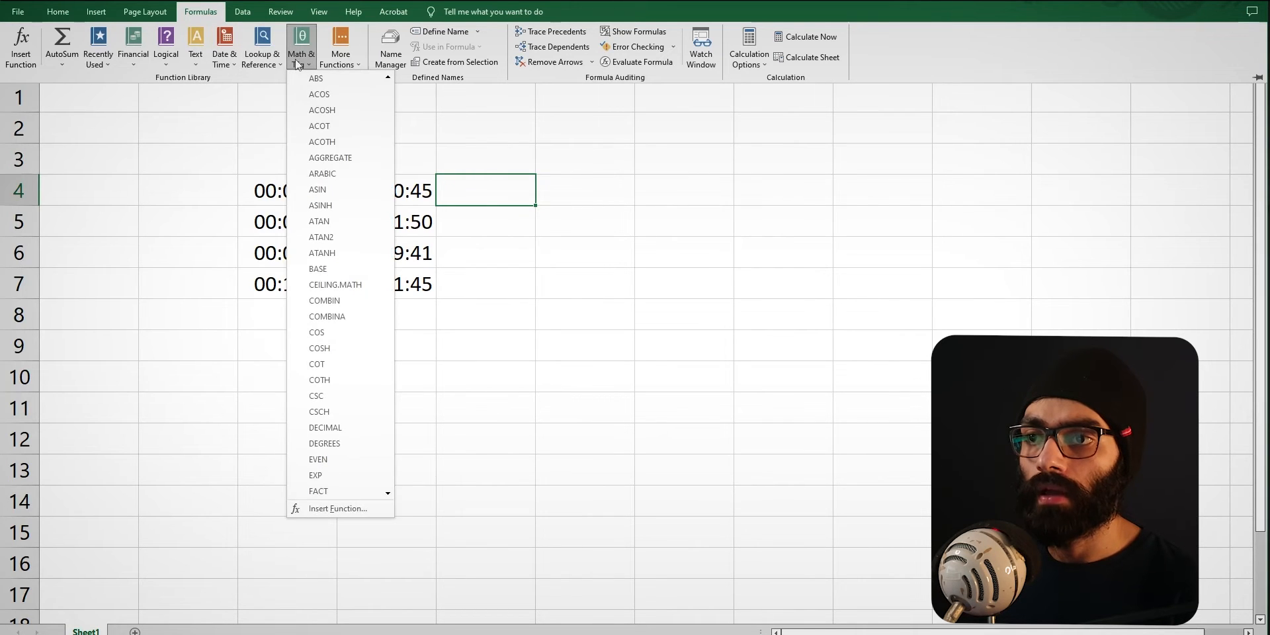
{"action": "left_click", "coordinate": [337, 56]}
{"action": "mouse_move", "coordinate": [373, 82]}
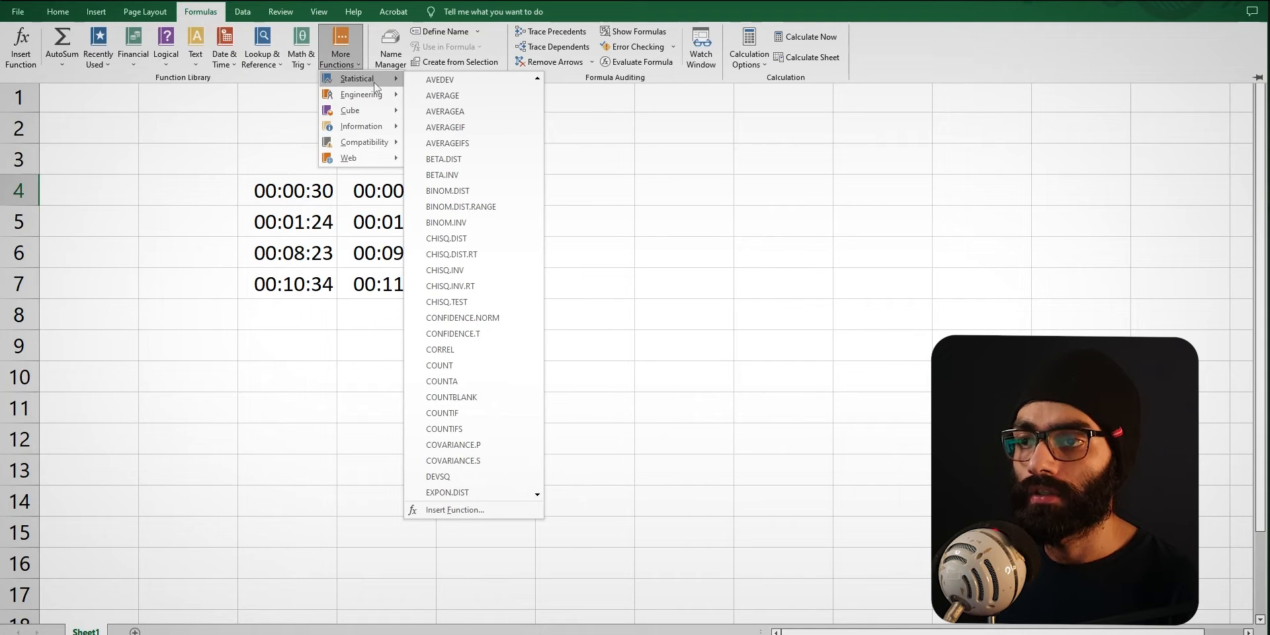
{"action": "left_click", "coordinate": [479, 414]}
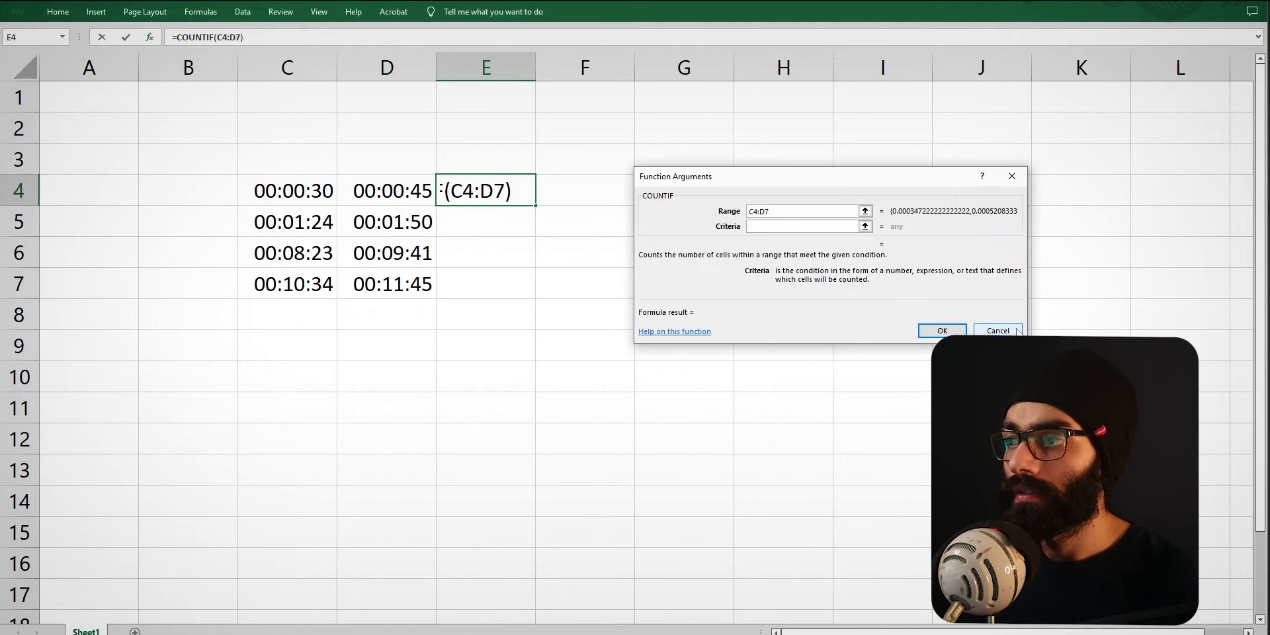
{"action": "key", "text": "Escape"}
Enter the formula =COUNTIF(C4:D7,C4) in E4 to count how often C4's time occurs in the range
{"action": "type", "text": "=countif"}
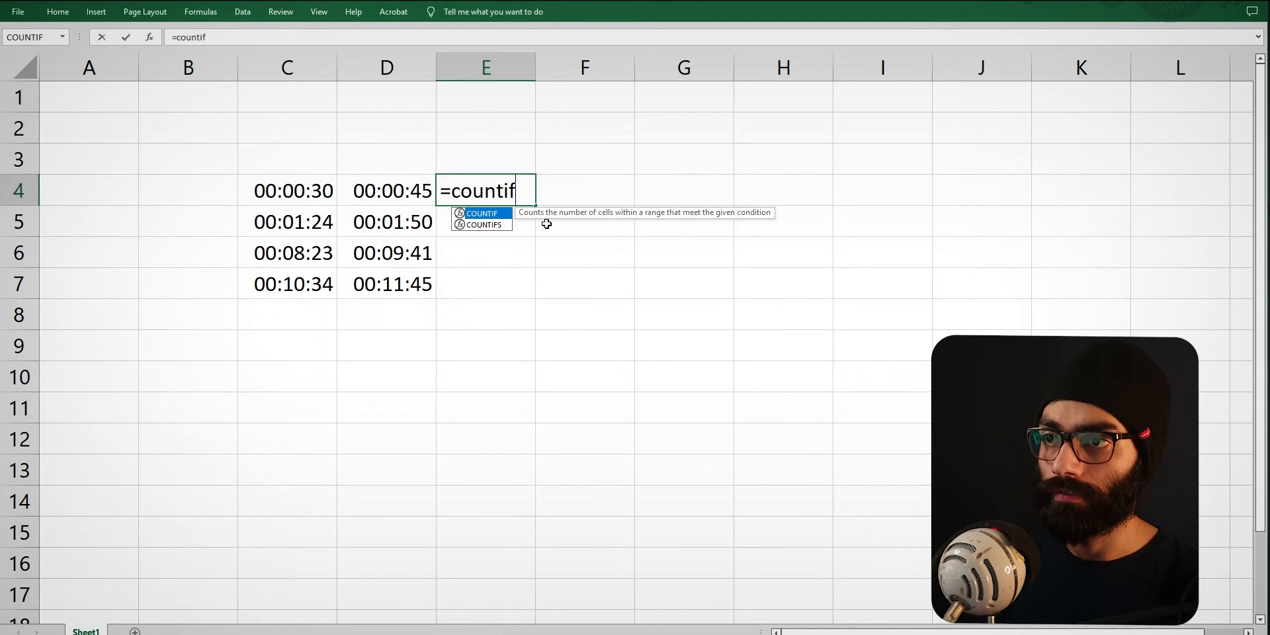
{"action": "key", "text": "Return"}
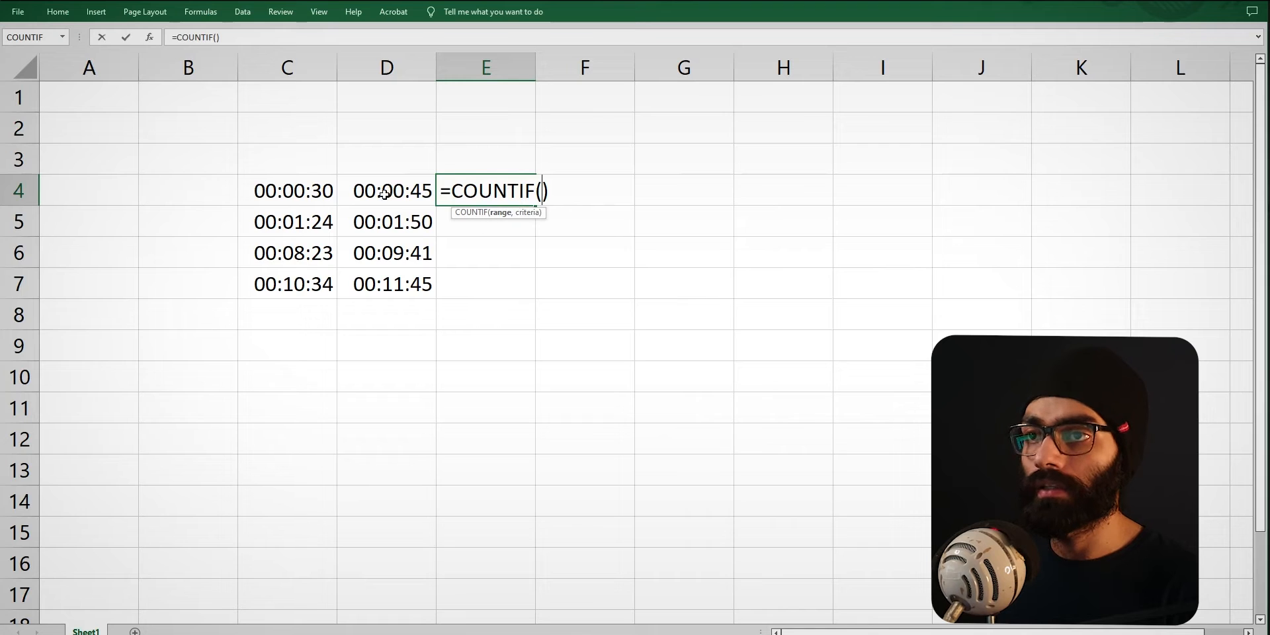
{"action": "left_click_drag", "start_coordinate": [299, 185], "coordinate": [363, 281]}
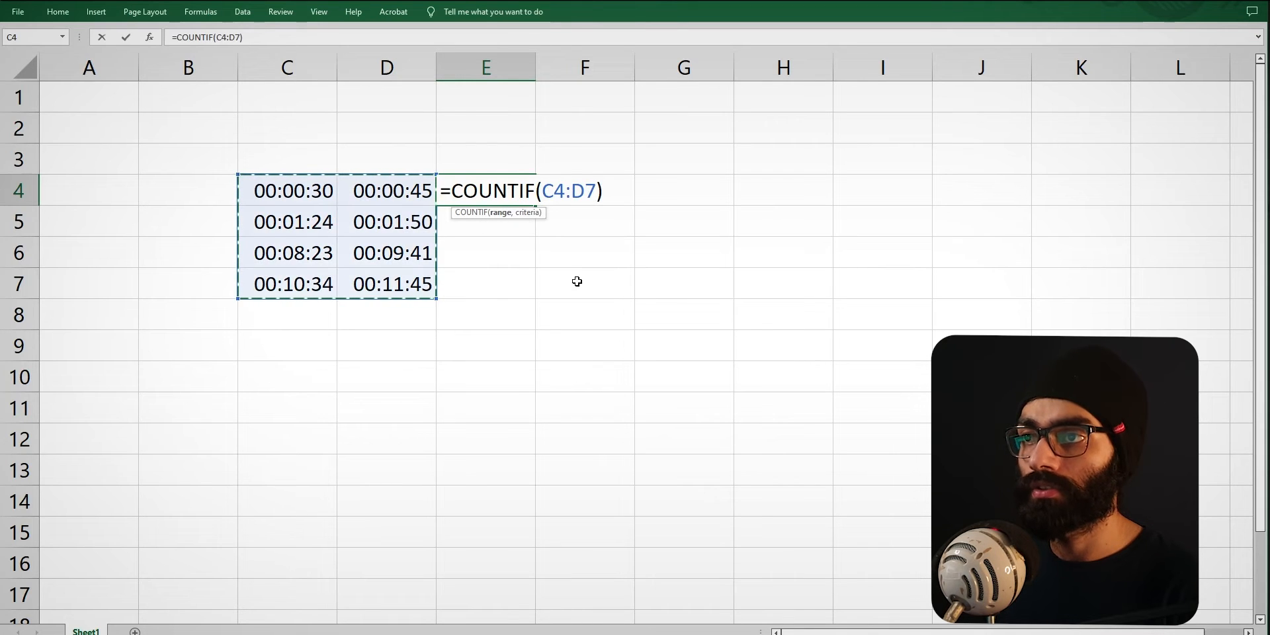
{"action": "type", "text": ","}
{"action": "left_click", "coordinate": [293, 191]}
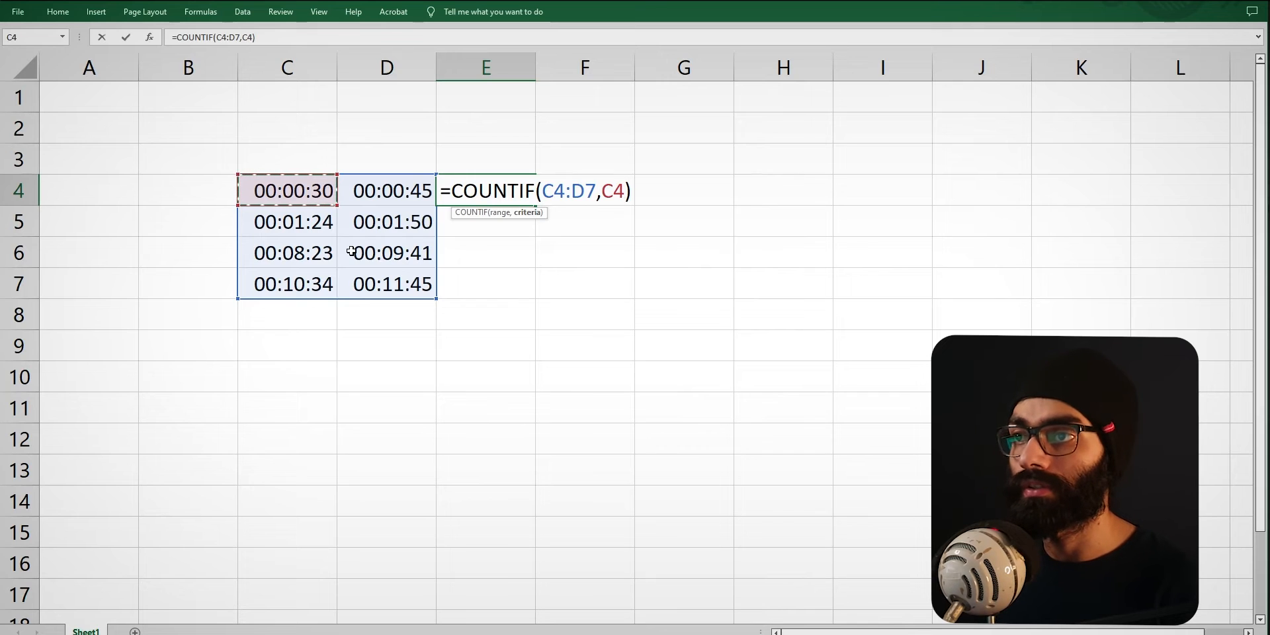
{"action": "key", "text": "Tab"}
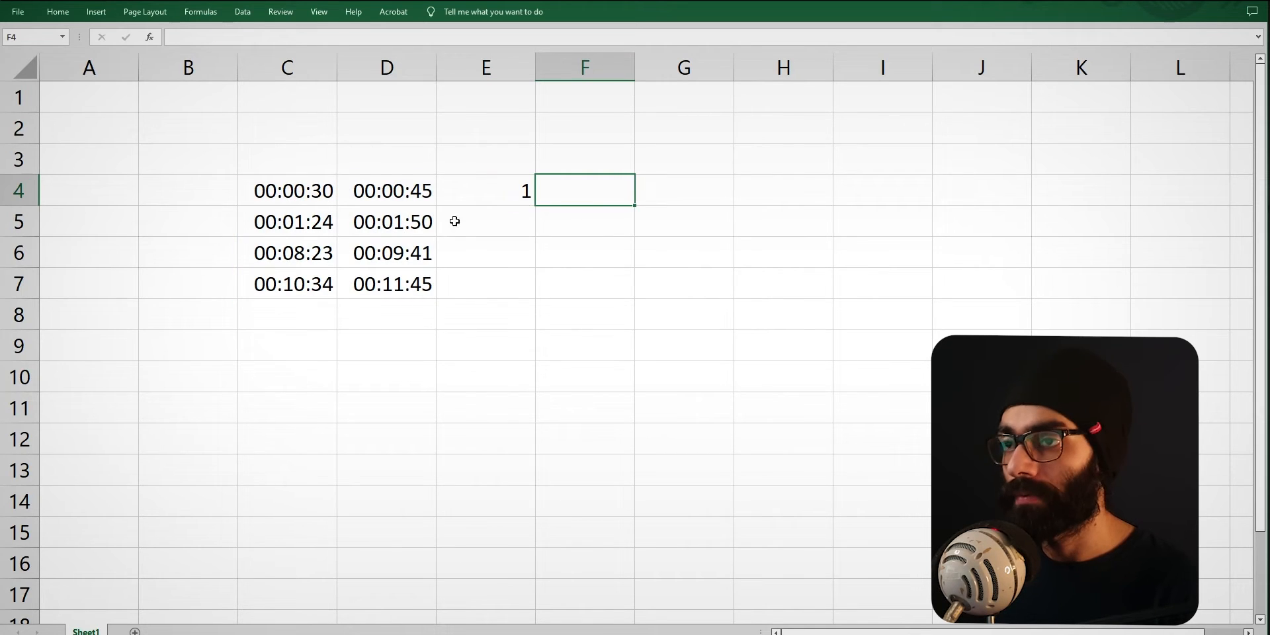
Examine the COUNTIF formula in E4 together with the range C4:D7 and the criteria cell C4
{"action": "key", "text": "Left"}
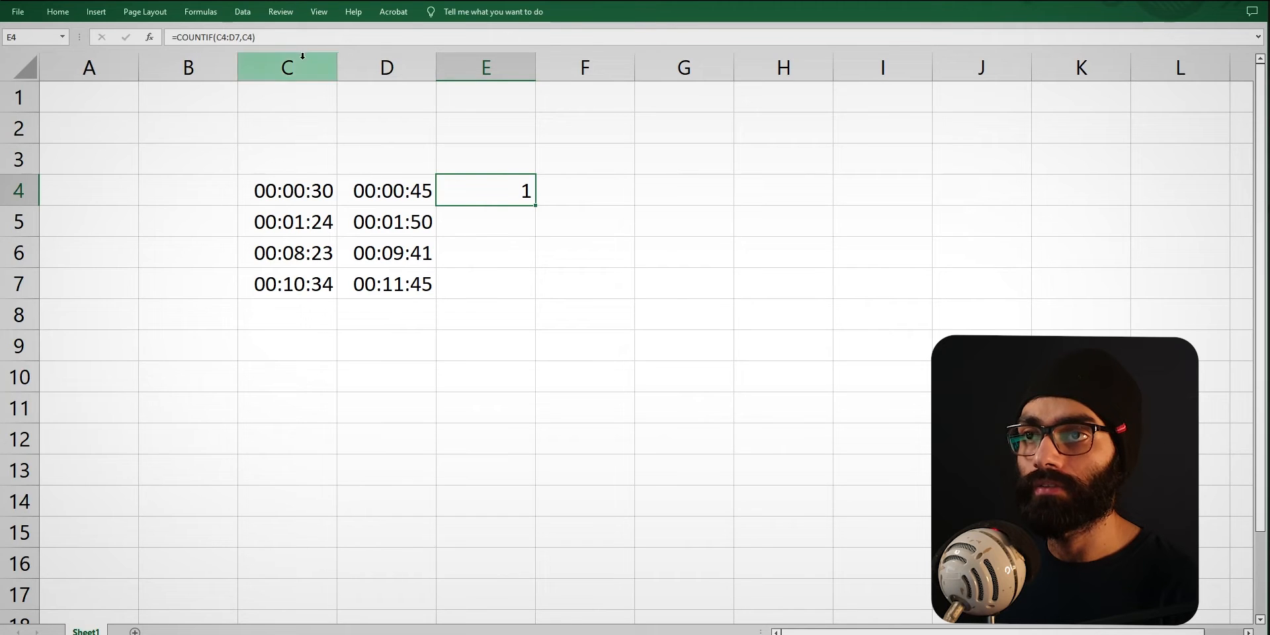
{"action": "left_click_drag", "start_coordinate": [305, 190], "coordinate": [395, 275]}
{"action": "left_click", "coordinate": [489, 252]}
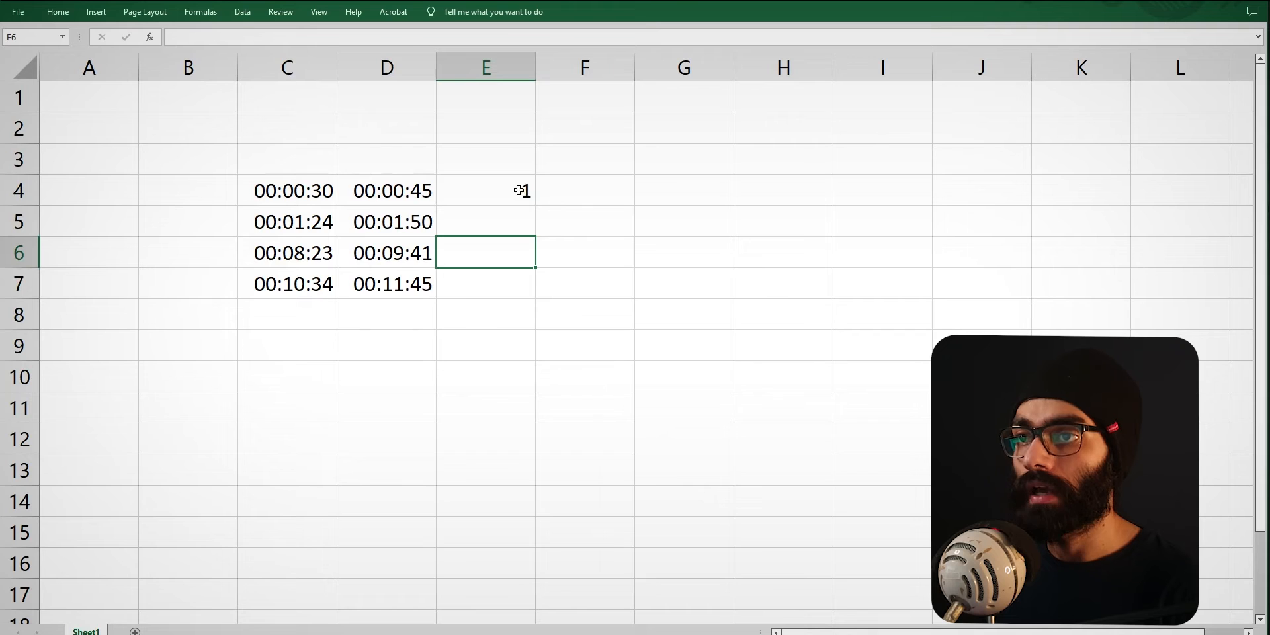
{"action": "left_click", "coordinate": [523, 189]}
{"action": "left_click", "coordinate": [304, 193]}
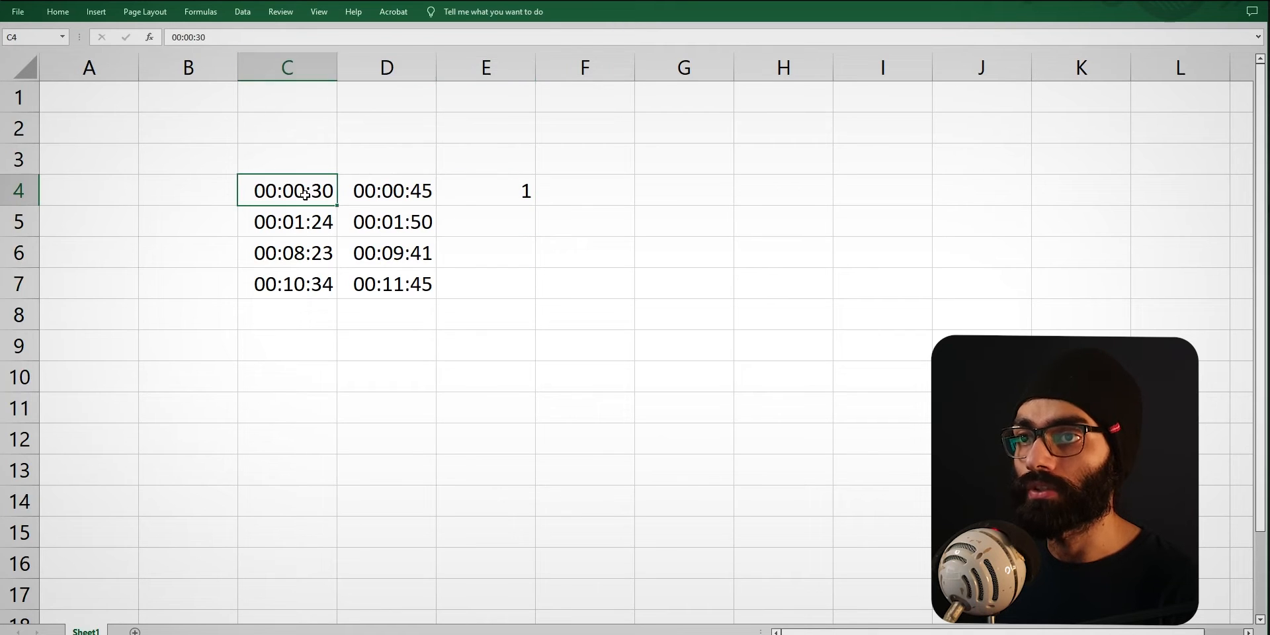
{"action": "key", "text": "Right"}
{"action": "key", "text": "Right"}
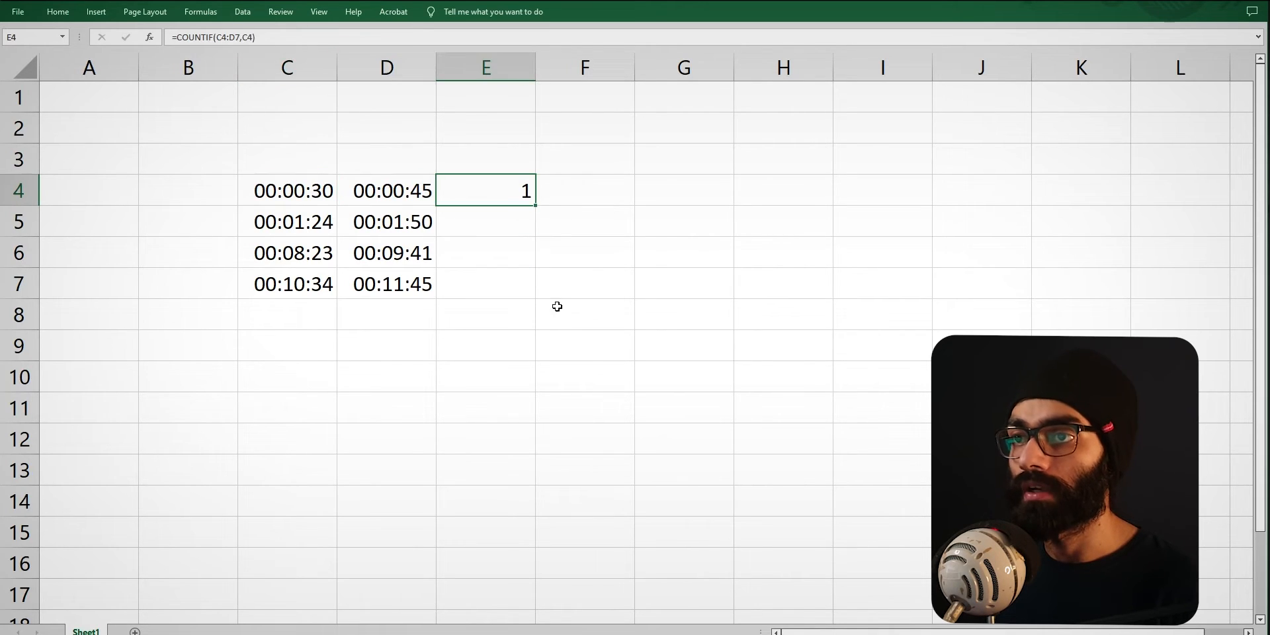
Try entering the duplicate time 0:00:45 in C8 and undo the entry
{"action": "left_click", "coordinate": [314, 305]}
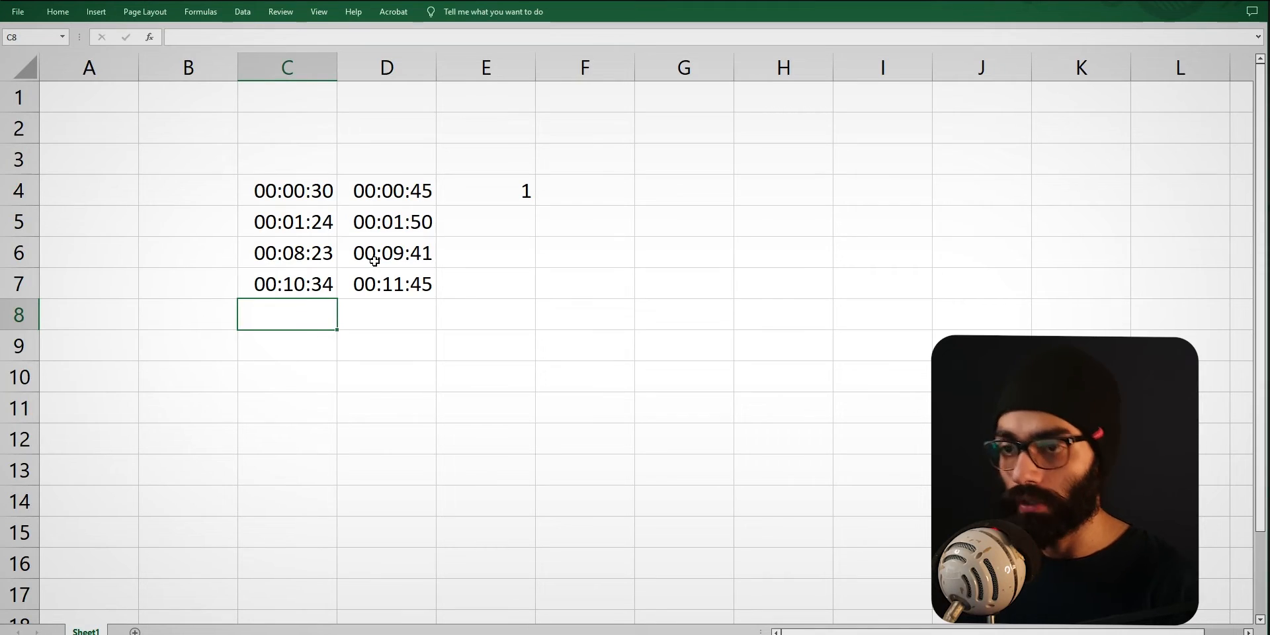
{"action": "type", "text": "0:0"}
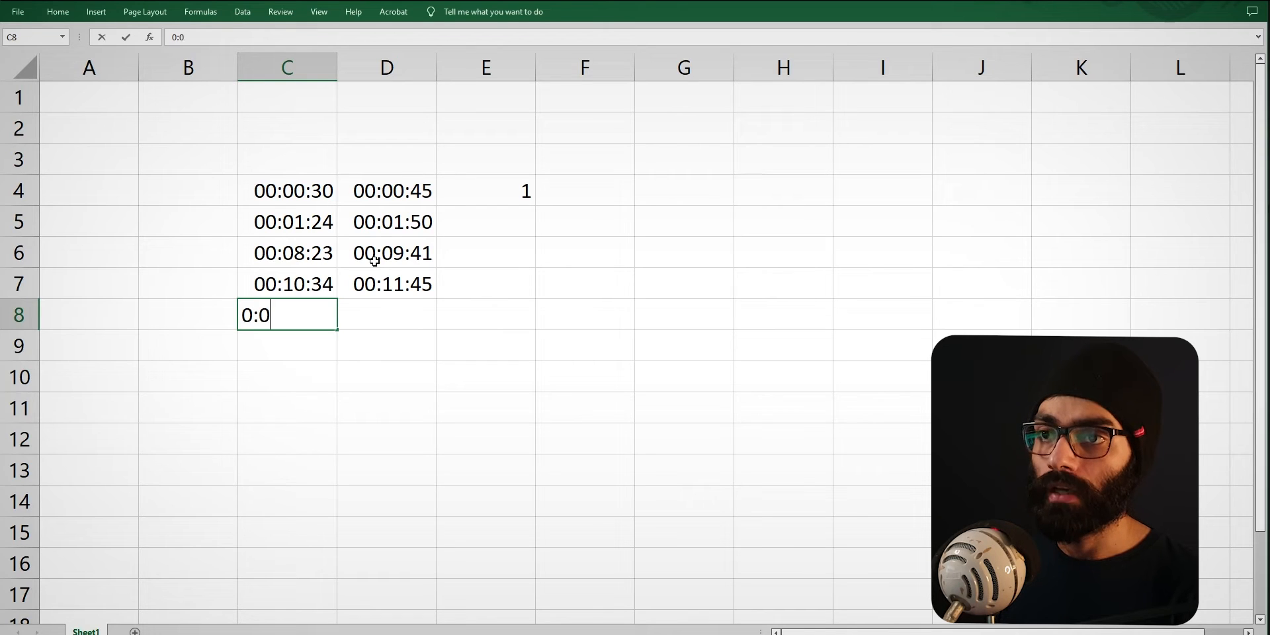
{"action": "type", "text": "0:45"}
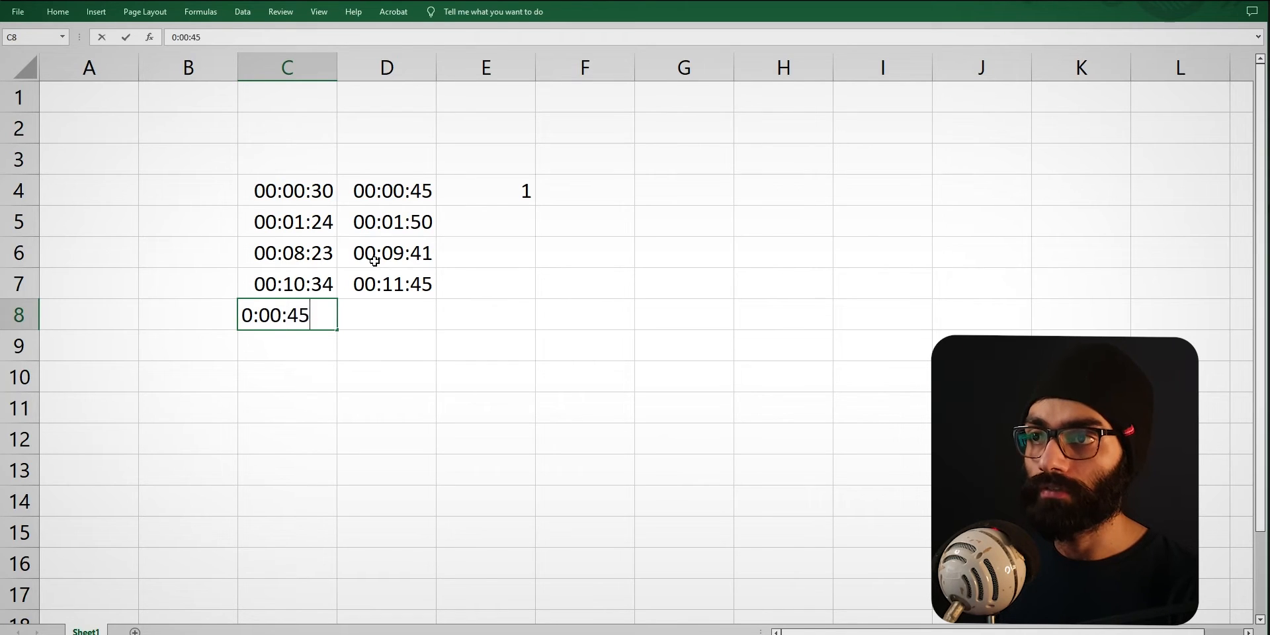
{"action": "key", "text": "Tab"}
{"action": "key", "text": "Return"}
{"action": "key", "text": "ctrl+z"}
{"action": "key", "text": "ctrl+z"}
{"action": "key", "text": "ctrl+z"}
{"action": "key", "text": "ctrl+z"}
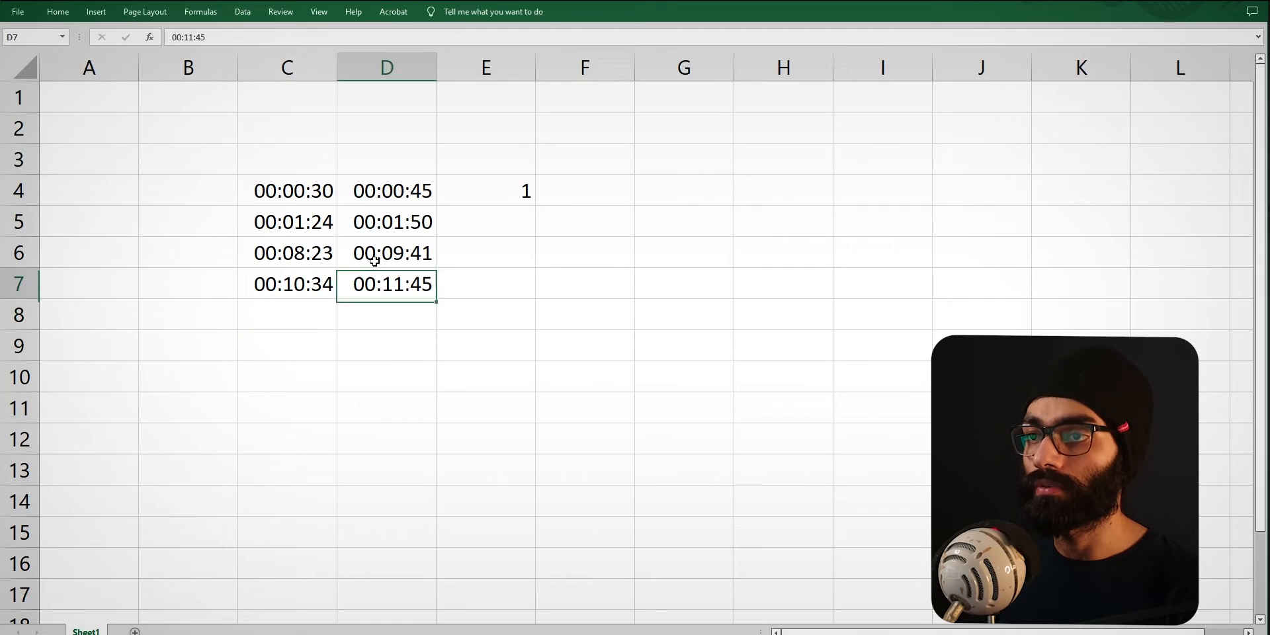
Copy the COUNTIF formula from E4 down to E7 and inspect the copied formula in E5
{"action": "left_click_drag", "start_coordinate": [536, 207], "coordinate": [523, 299]}
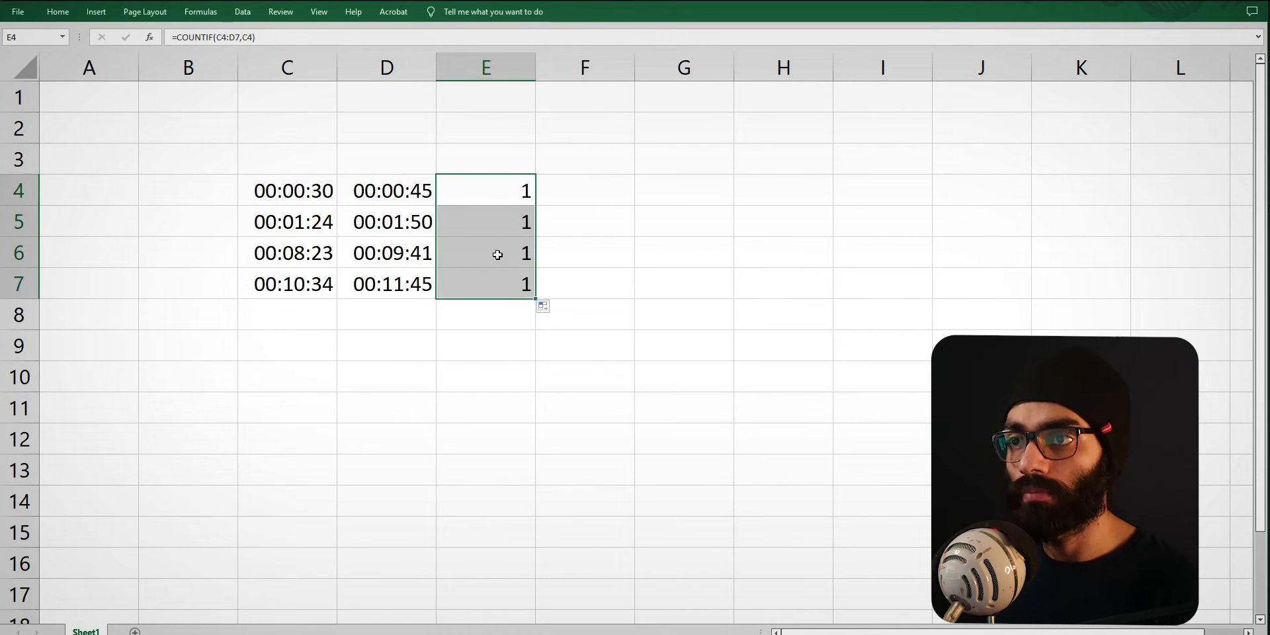
{"action": "left_click", "coordinate": [491, 218]}
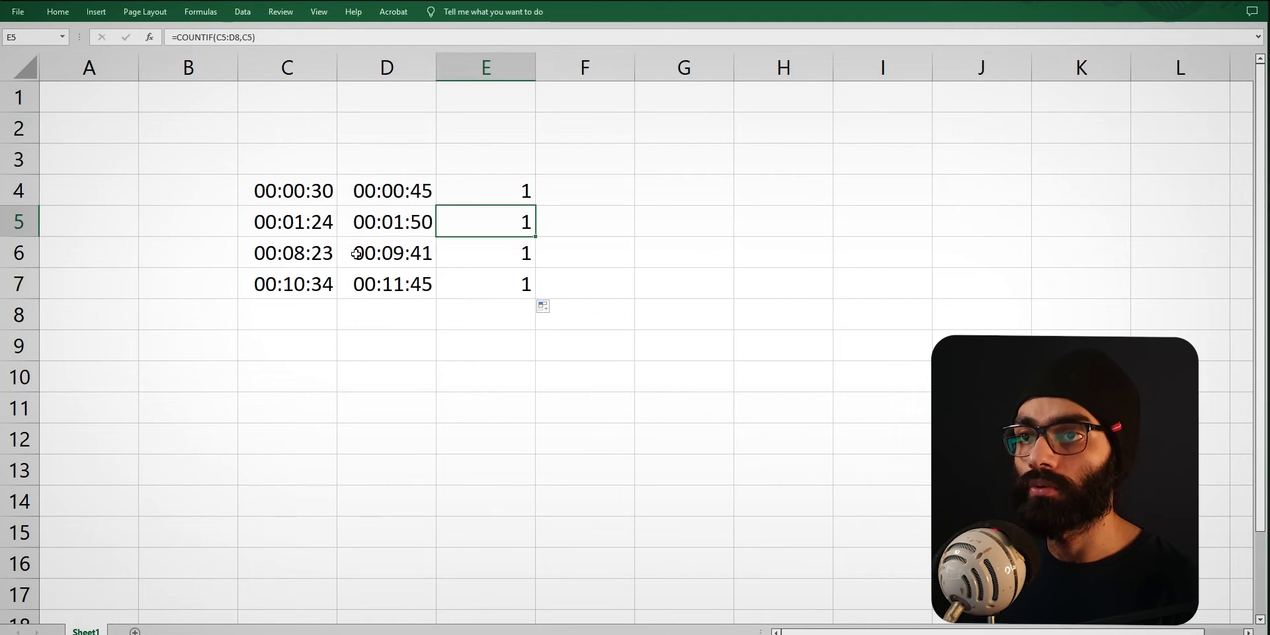
Compare the copied formulas with the times in C5:D7 and clear the formulas from E5:E7
{"action": "left_click_drag", "start_coordinate": [281, 219], "coordinate": [396, 292]}
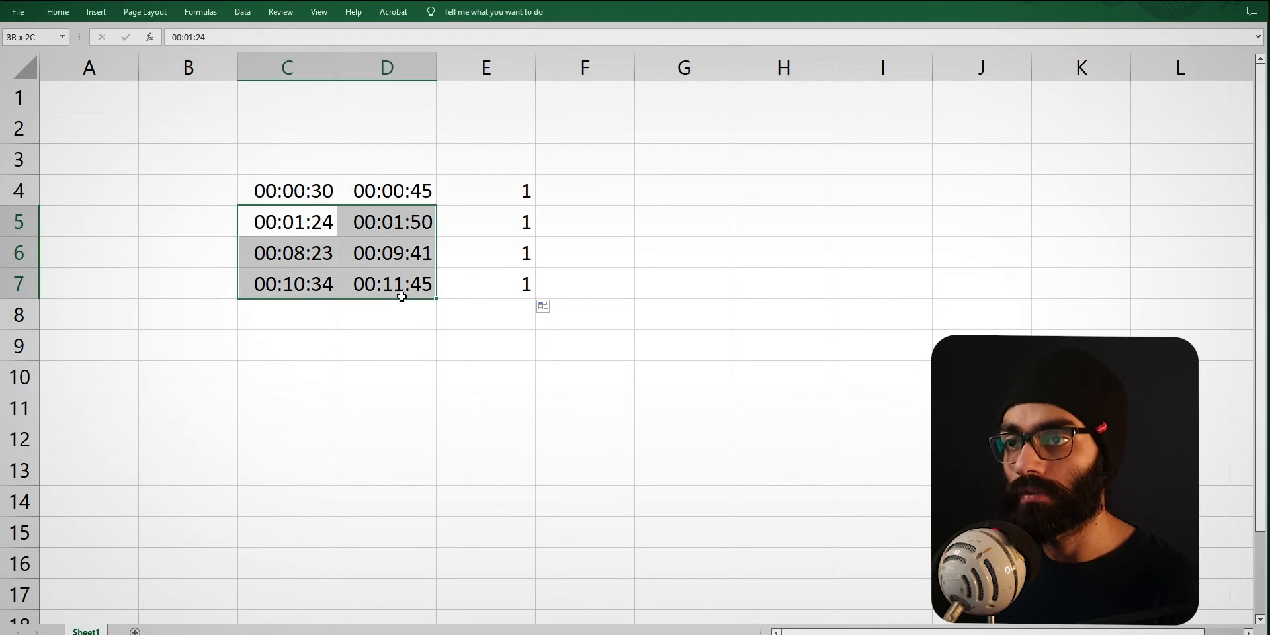
{"action": "left_click", "coordinate": [474, 262]}
{"action": "left_click_drag", "start_coordinate": [295, 252], "coordinate": [377, 283]}
{"action": "left_click_drag", "start_coordinate": [486, 222], "coordinate": [481, 295]}
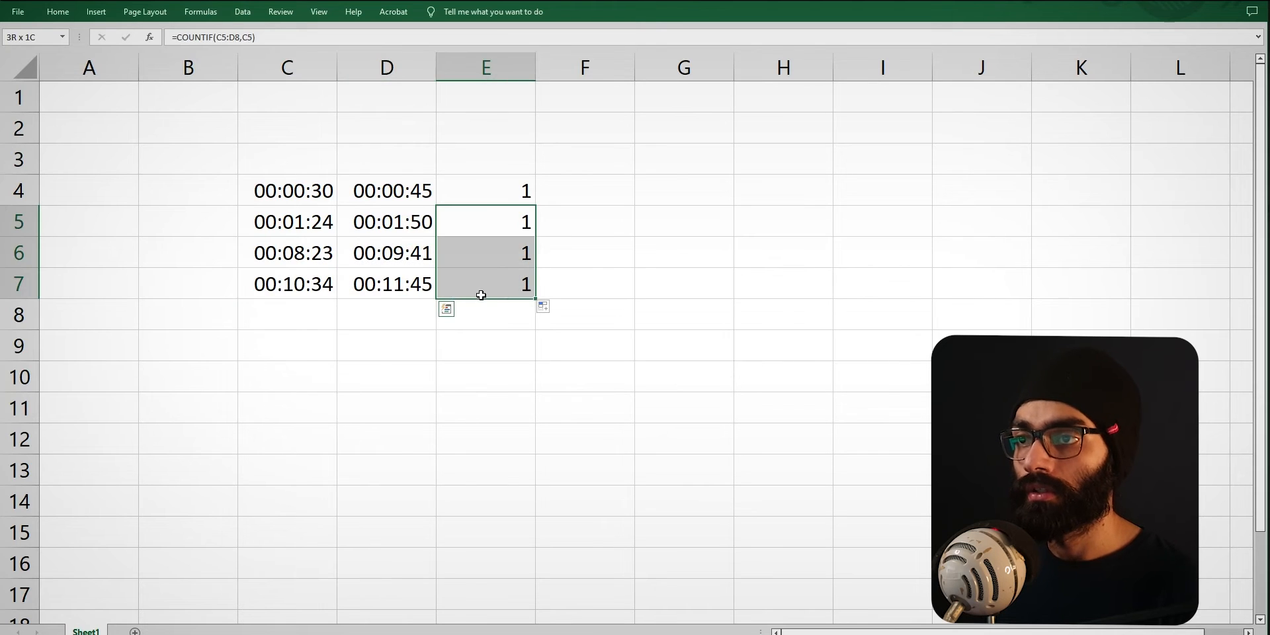
{"action": "key", "text": "Delete"}
Copy the full text of the COUNTIF formula in E4 without altering the cell
{"action": "left_click", "coordinate": [516, 188]}
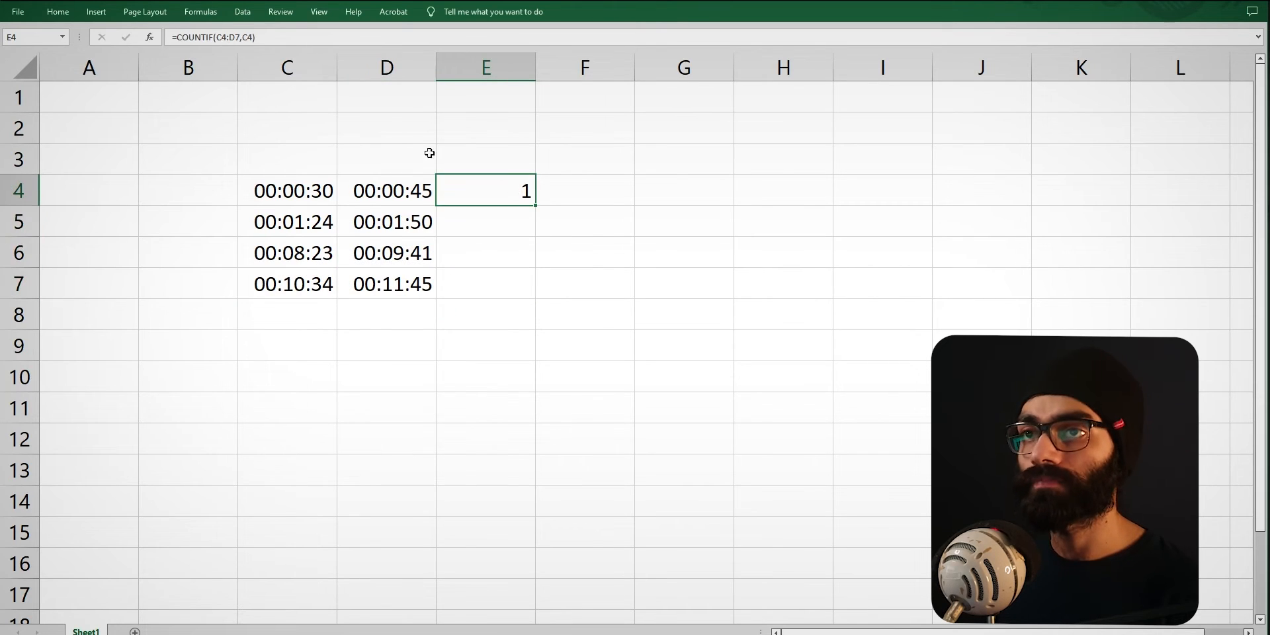
{"action": "left_click", "coordinate": [342, 38]}
{"action": "key", "text": "shift+Home"}
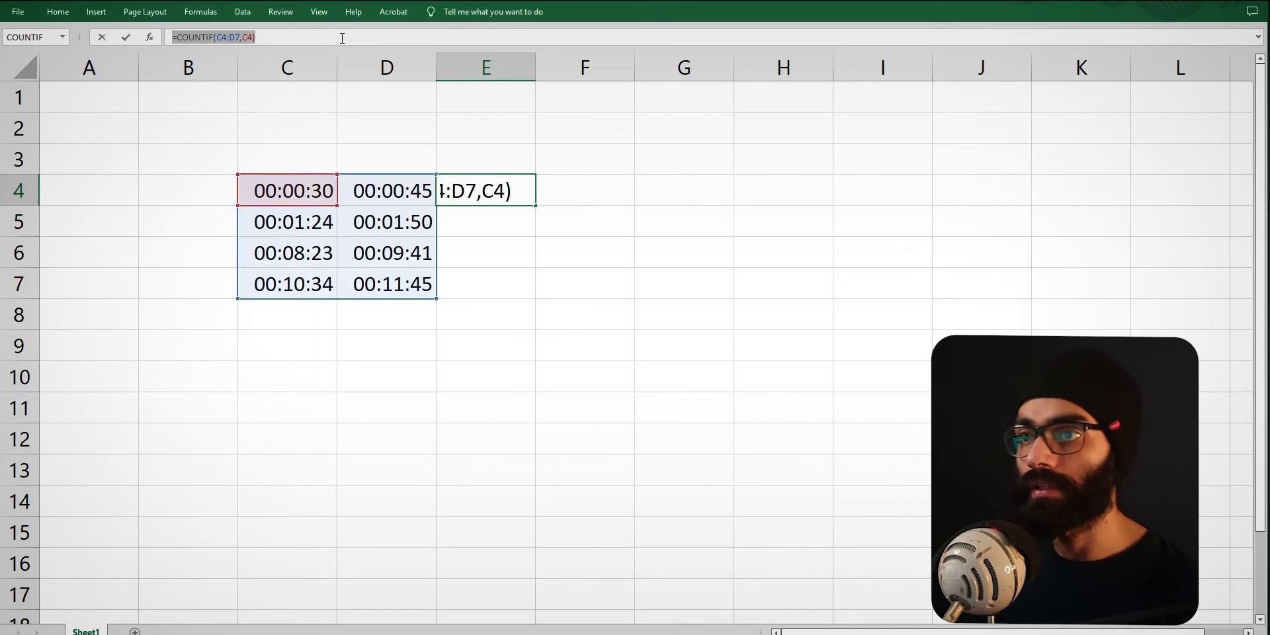
{"action": "key", "text": "Escape"}
{"action": "left_click", "coordinate": [295, 33]}
{"action": "key", "text": "shift+Home"}
{"action": "key", "text": "ctrl+c"}
{"action": "key", "text": "Escape"}
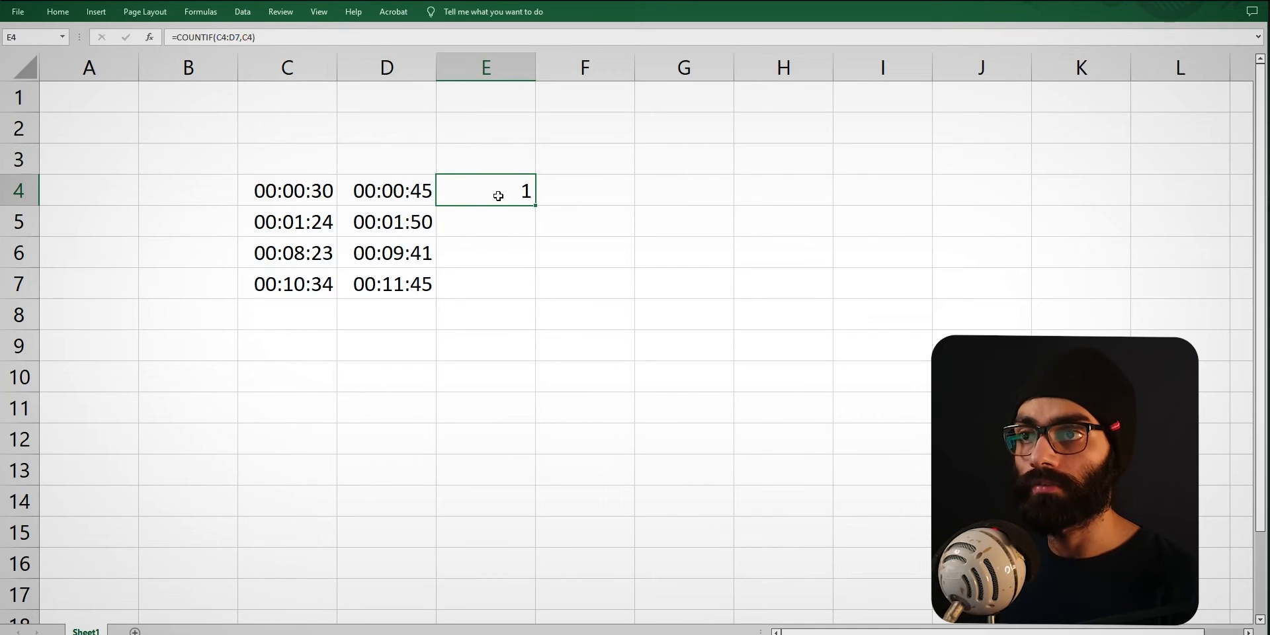
Paste the formula text into E5 and change its criteria to C5, giving =COUNTIF(C4:D7,C5)
{"action": "left_click", "coordinate": [509, 217]}
{"action": "key", "text": "ctrl+v"}
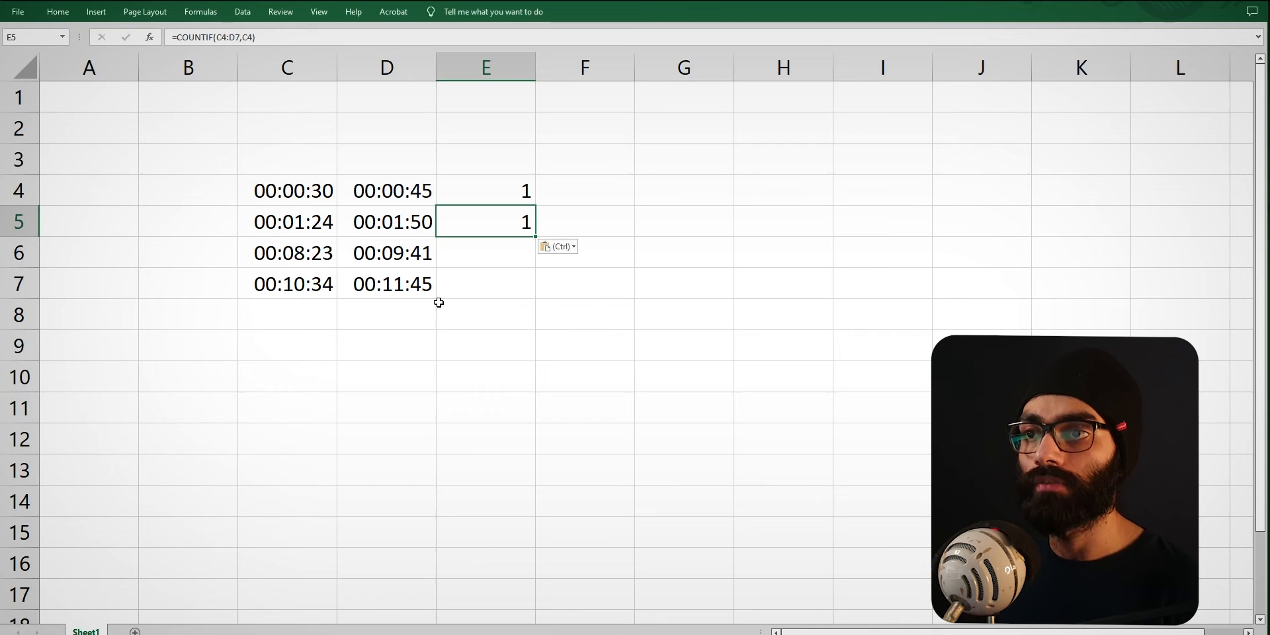
{"action": "key", "text": "F2"}
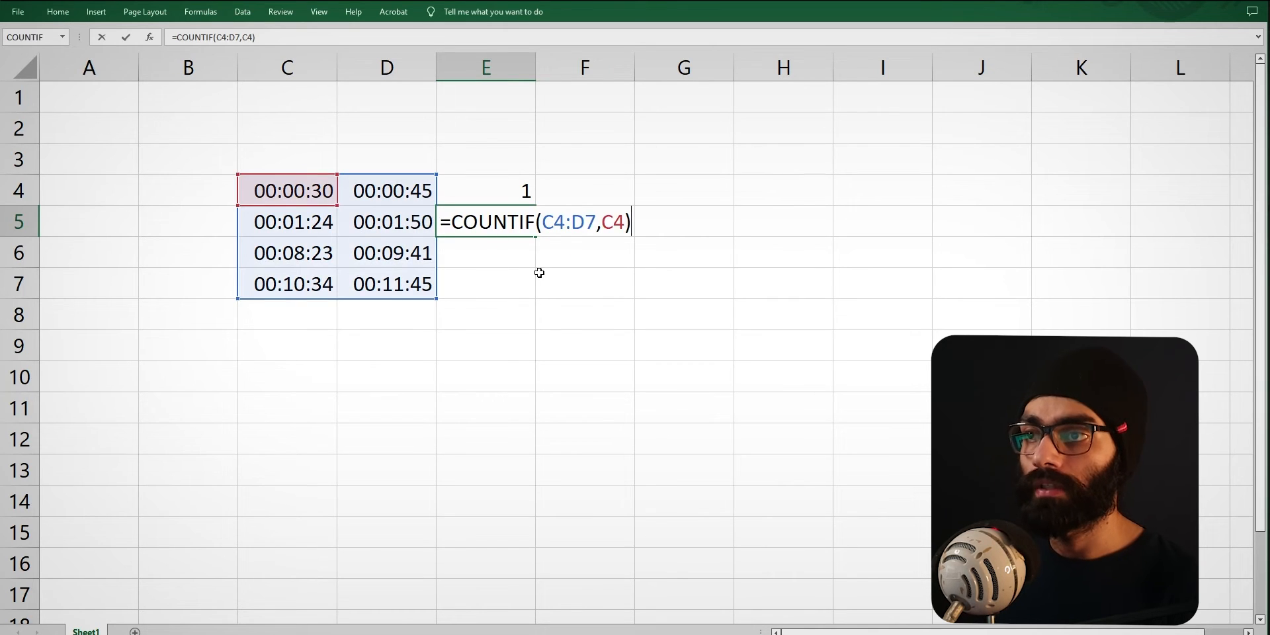
{"action": "key", "text": "Left"}
{"action": "key", "text": "shift+Left"}
{"action": "key", "text": "shift+Left"}
{"action": "left_click", "coordinate": [319, 226]}
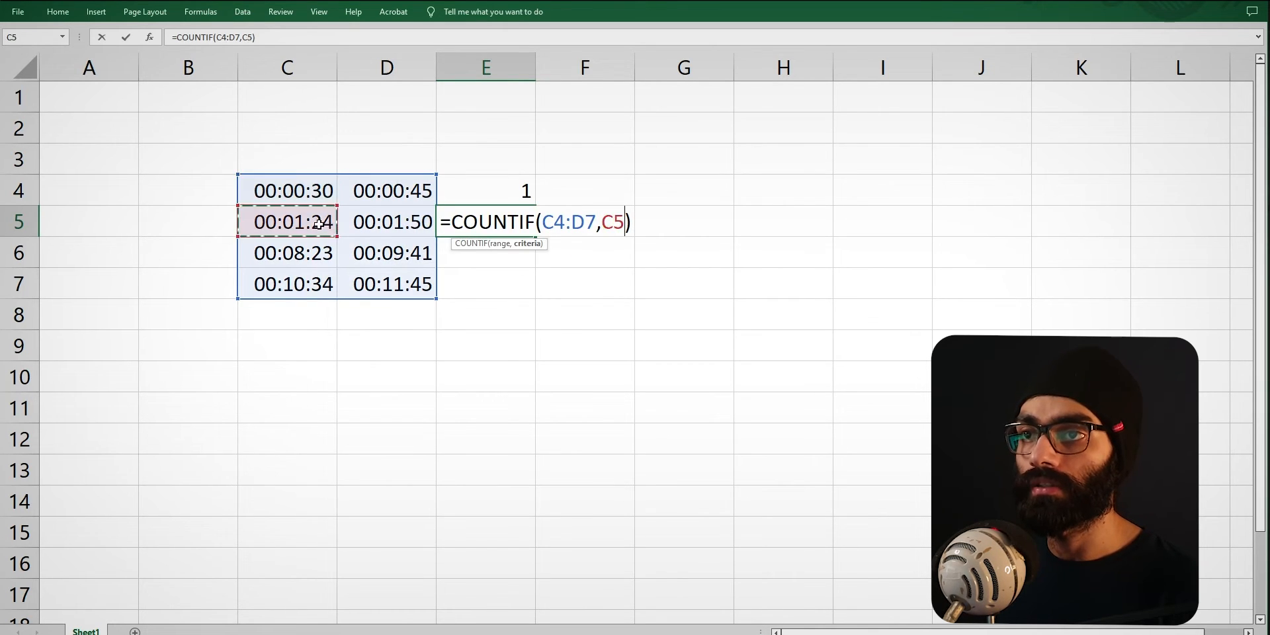
{"action": "key", "text": "Tab"}
{"action": "key", "text": "Return"}
Paste the COUNTIF formula into E6 and change its criteria to C6, keeping the range C4:D7
{"action": "key", "text": "ctrl+v"}
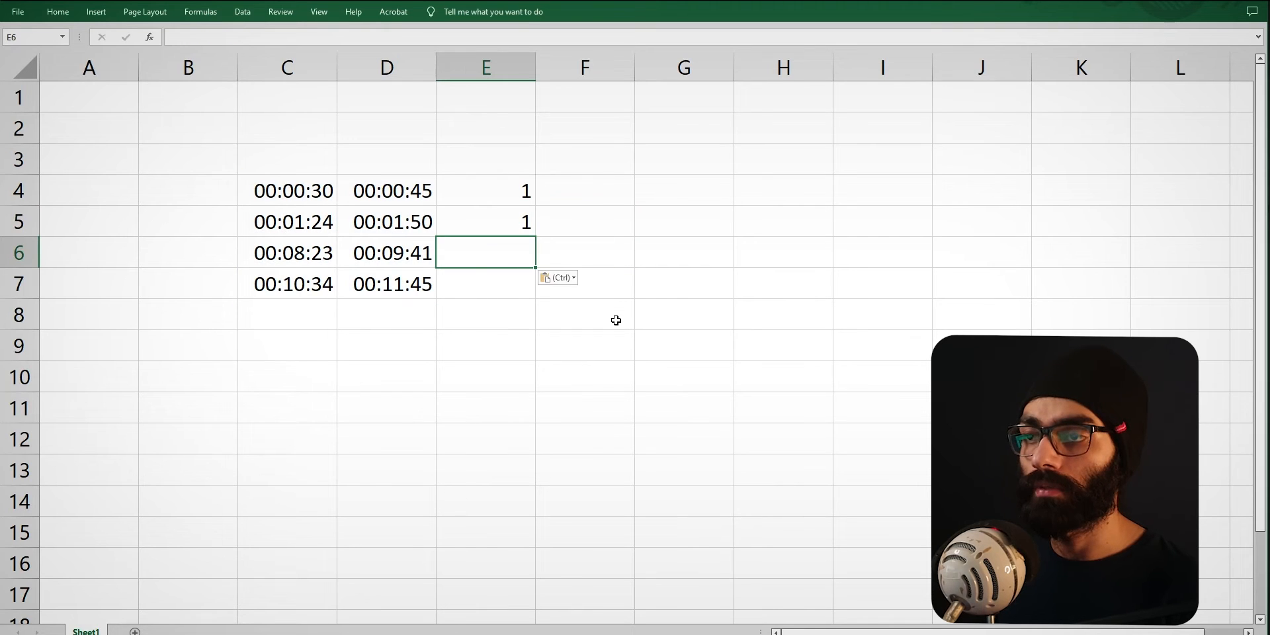
{"action": "key", "text": "F2"}
{"action": "key", "text": "Left"}
{"action": "key", "text": "shift+Left"}
{"action": "key", "text": "shift+Left"}
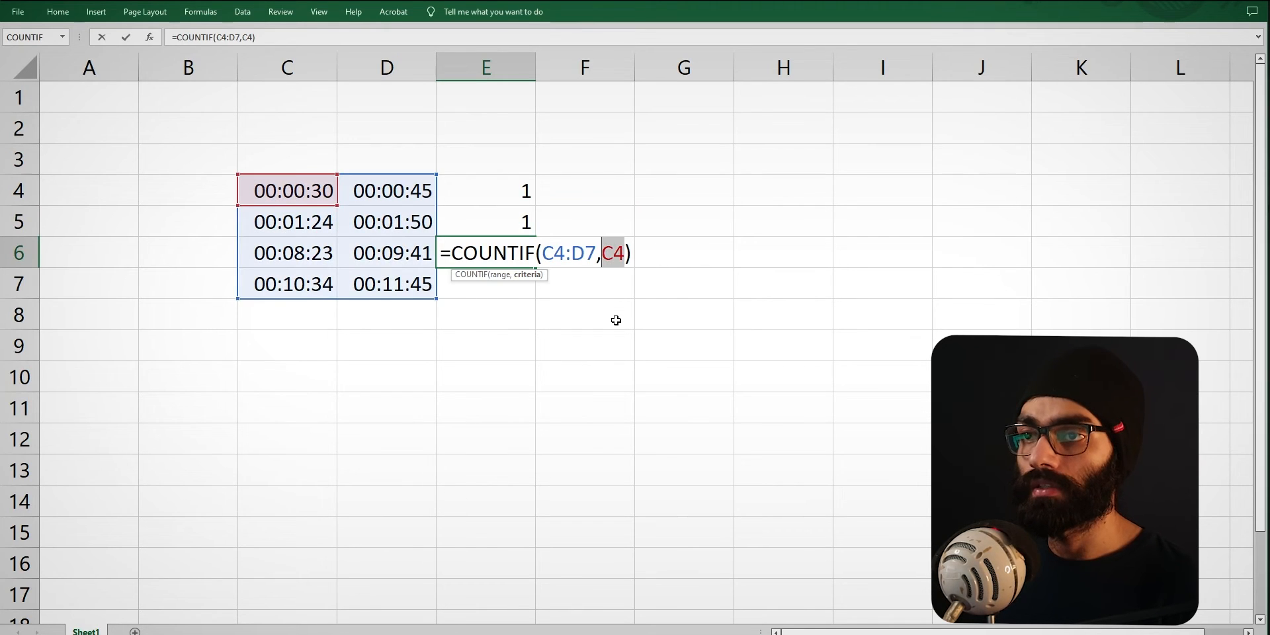
{"action": "left_click", "coordinate": [313, 259]}
{"action": "key", "text": "Return"}
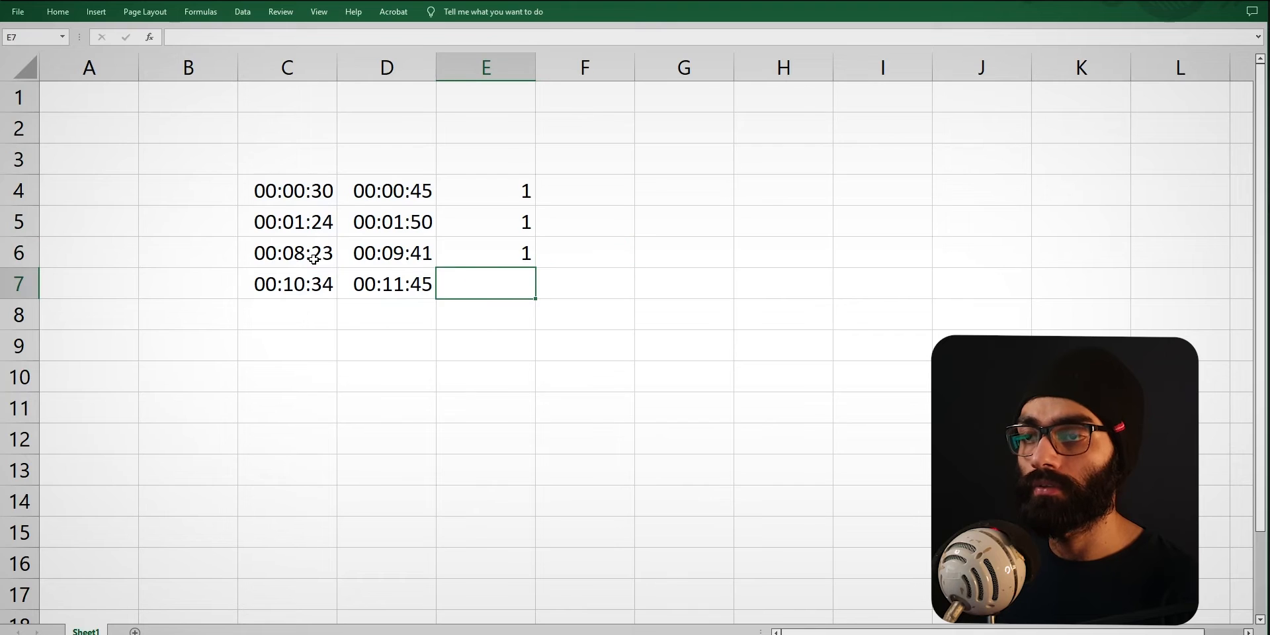
Paste the COUNTIF formula into E7 and change its criteria to C7, keeping the range C4:D7
{"action": "key", "text": "ctrl+v"}
{"action": "key", "text": "F2"}
{"action": "key", "text": "Left"}
{"action": "key", "text": "shift+Left"}
{"action": "key", "text": "shift+Left"}
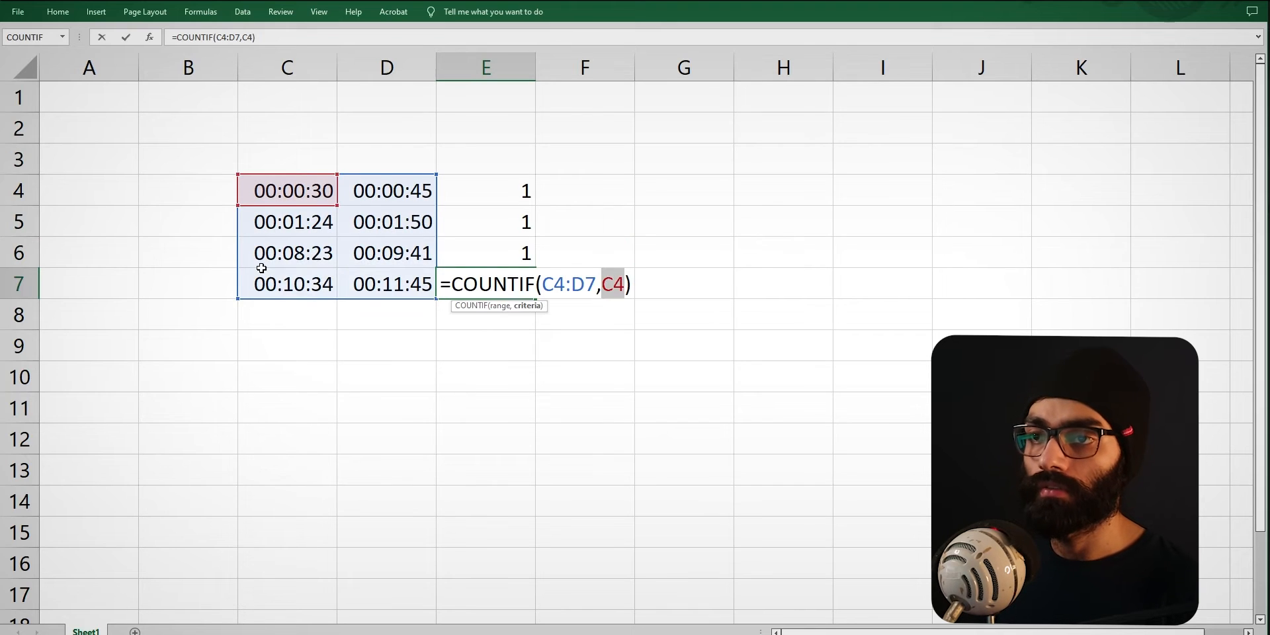
{"action": "left_click", "coordinate": [308, 292]}
{"action": "key", "text": "Tab"}
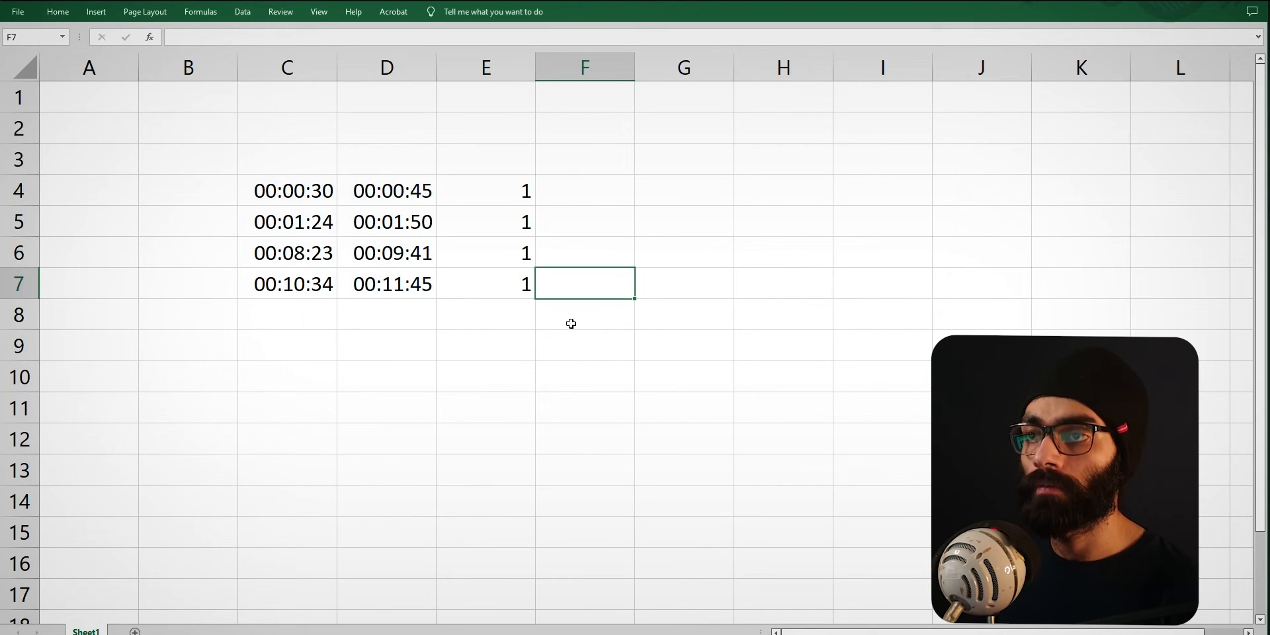
Paste the COUNTIF formula into F4 and change its criteria to D4, giving =COUNTIF(C4:D7,D4)
{"action": "left_click", "coordinate": [588, 189]}
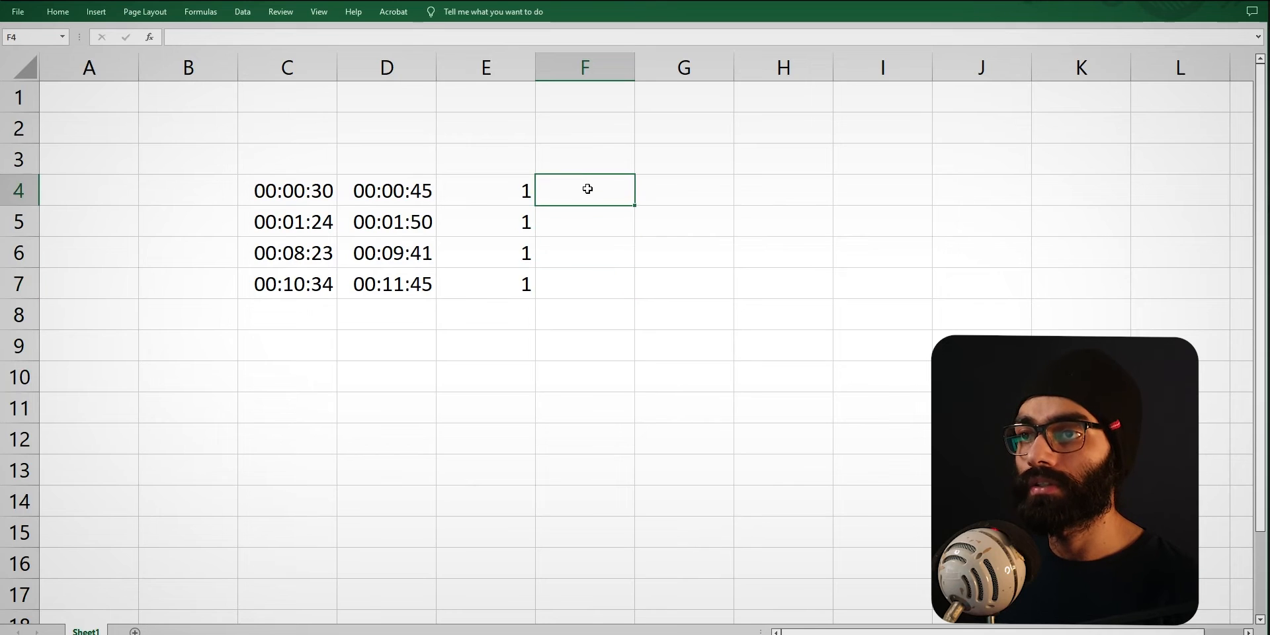
{"action": "key", "text": "ctrl+v"}
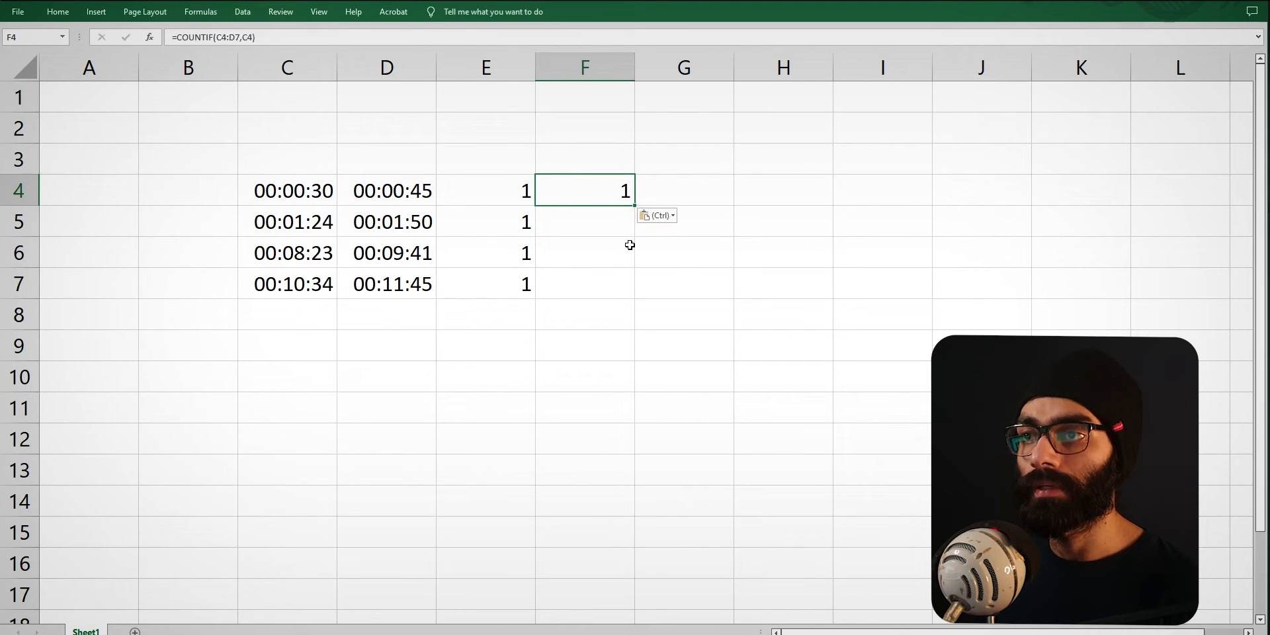
{"action": "key", "text": "ctrl"}
{"action": "key", "text": "Escape"}
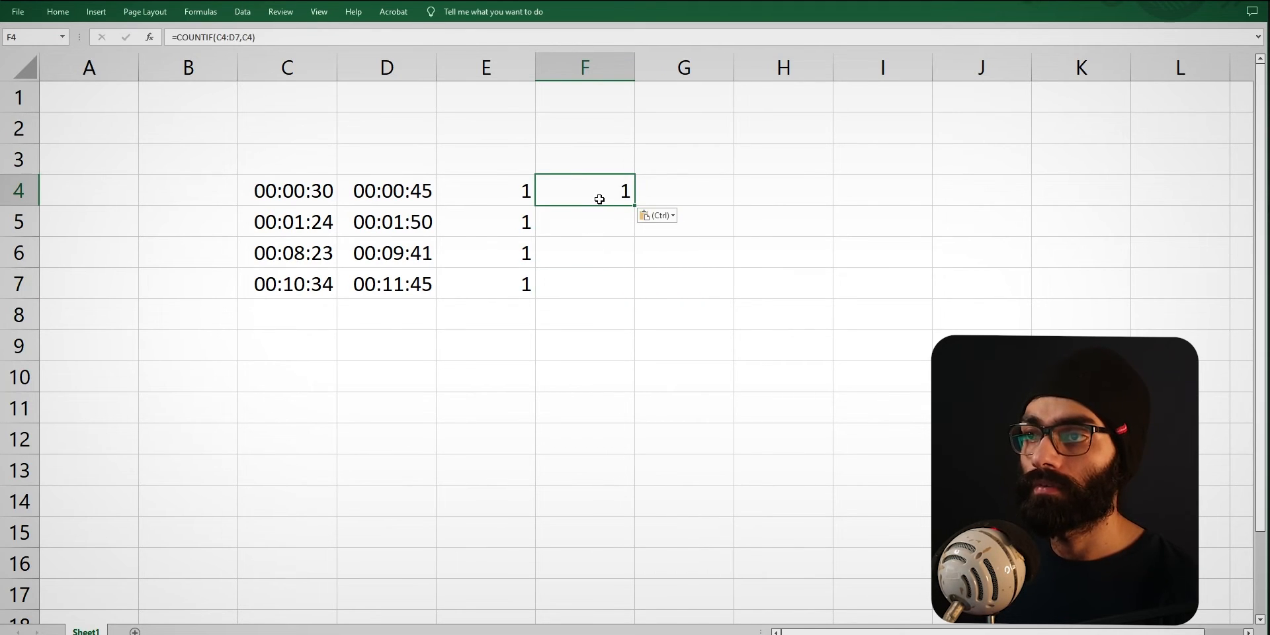
{"action": "double_click", "coordinate": [598, 199]}
{"action": "key", "text": "Left"}
{"action": "key", "text": "shift+Left"}
{"action": "key", "text": "shift+Left"}
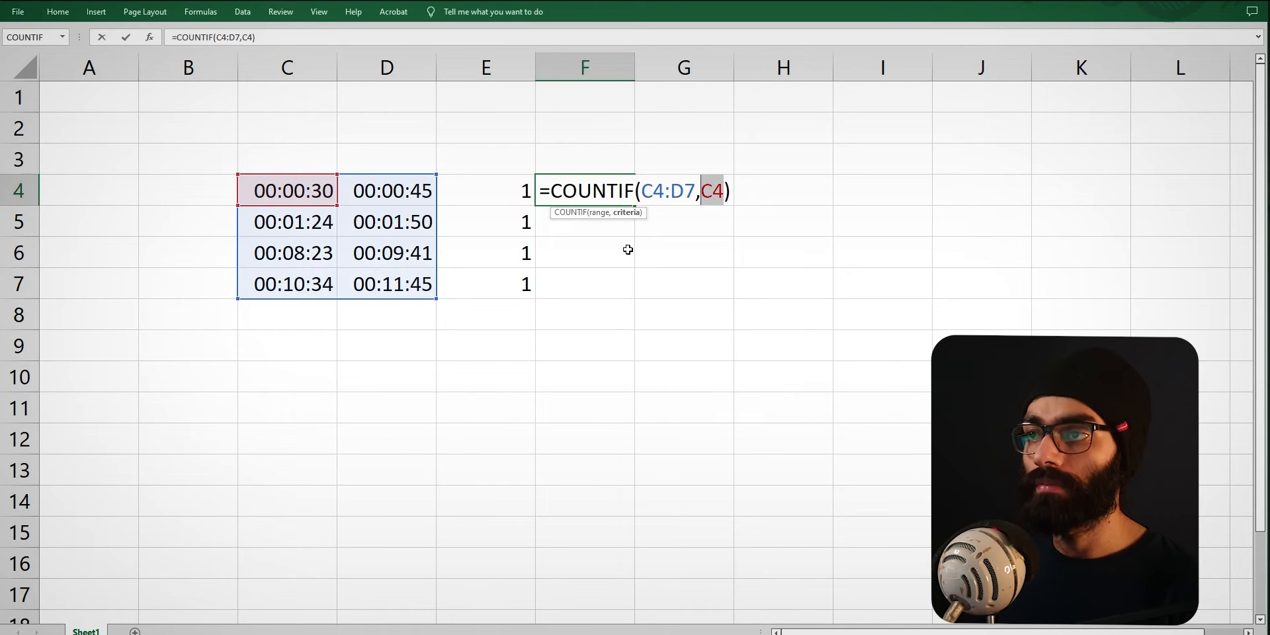
{"action": "left_click", "coordinate": [389, 192]}
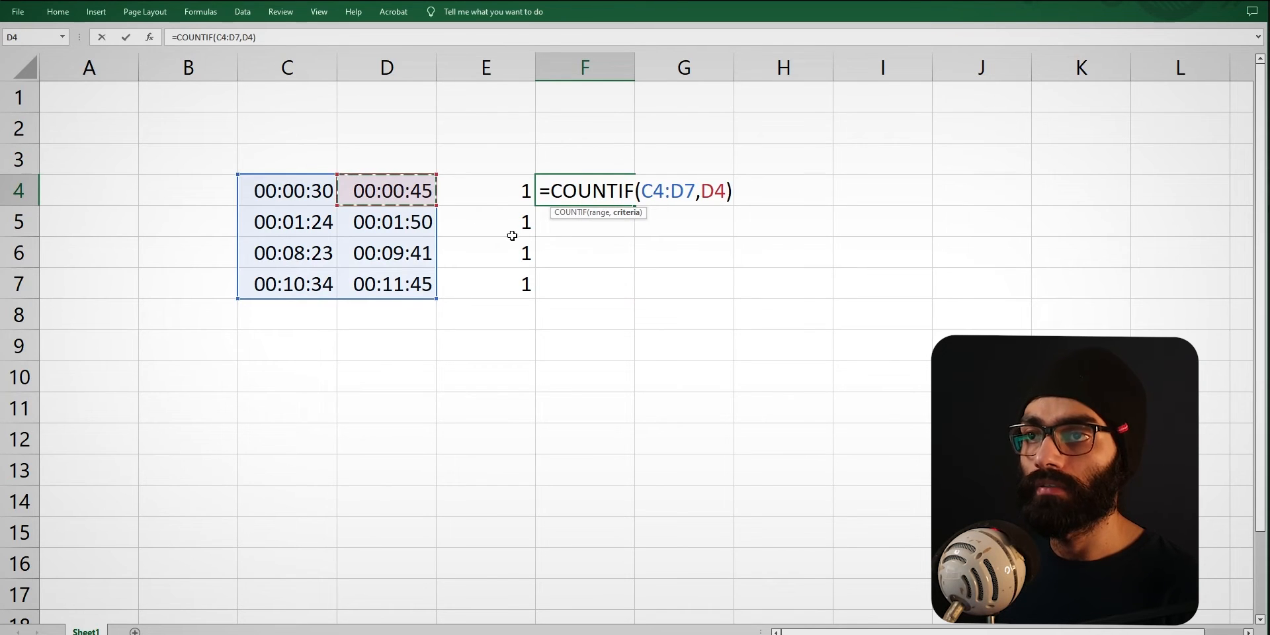
{"action": "key", "text": "Tab"}
Paste the COUNTIF formula into F5 and change its criteria to D5, giving =COUNTIF(C4:D7,D5)
{"action": "key", "text": "Down"}
{"action": "key", "text": "Left"}
{"action": "key", "text": "ctrl+v"}
{"action": "key", "text": "Escape"}
{"action": "key", "text": "F2"}
{"action": "key", "text": "Left"}
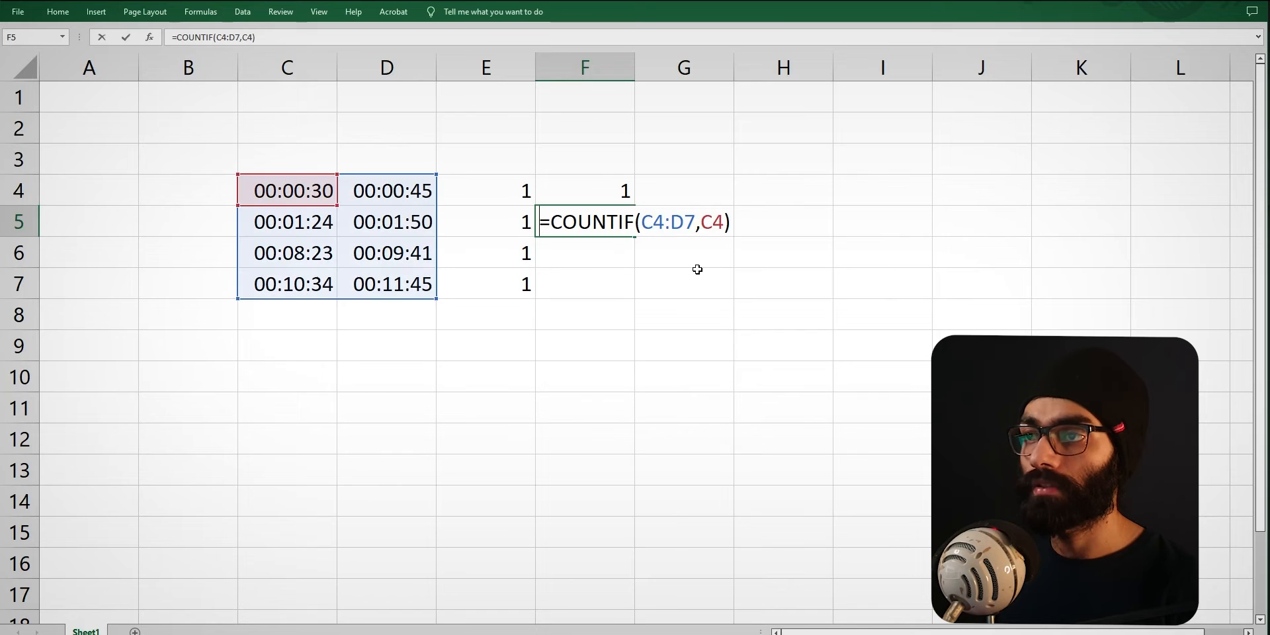
{"action": "key", "text": "shift+Left"}
{"action": "key", "text": "shift+Left"}
{"action": "left_click", "coordinate": [407, 222]}
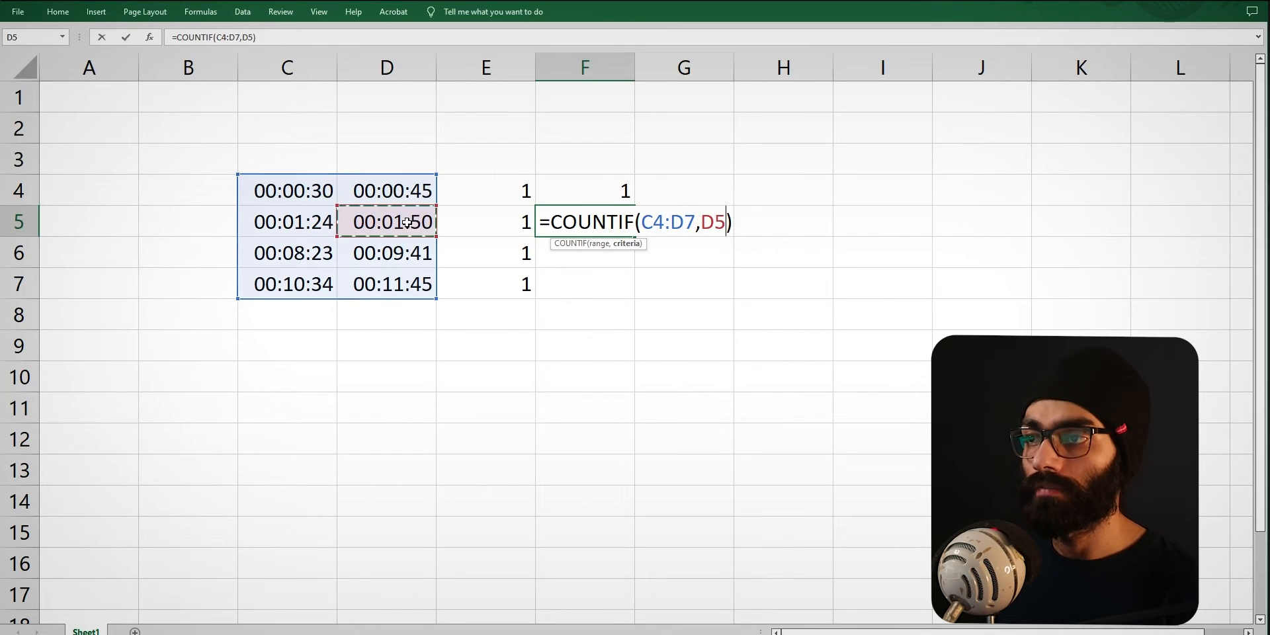
{"action": "key", "text": "Return"}
Paste the COUNTIF formula into F6 and change its criteria to D6, keeping the range C4:D7
{"action": "key", "text": "ctrl+v"}
{"action": "key", "text": "F2"}
{"action": "key", "text": "Left"}
{"action": "key", "text": "shift+Left"}
{"action": "key", "text": "shift+Left"}
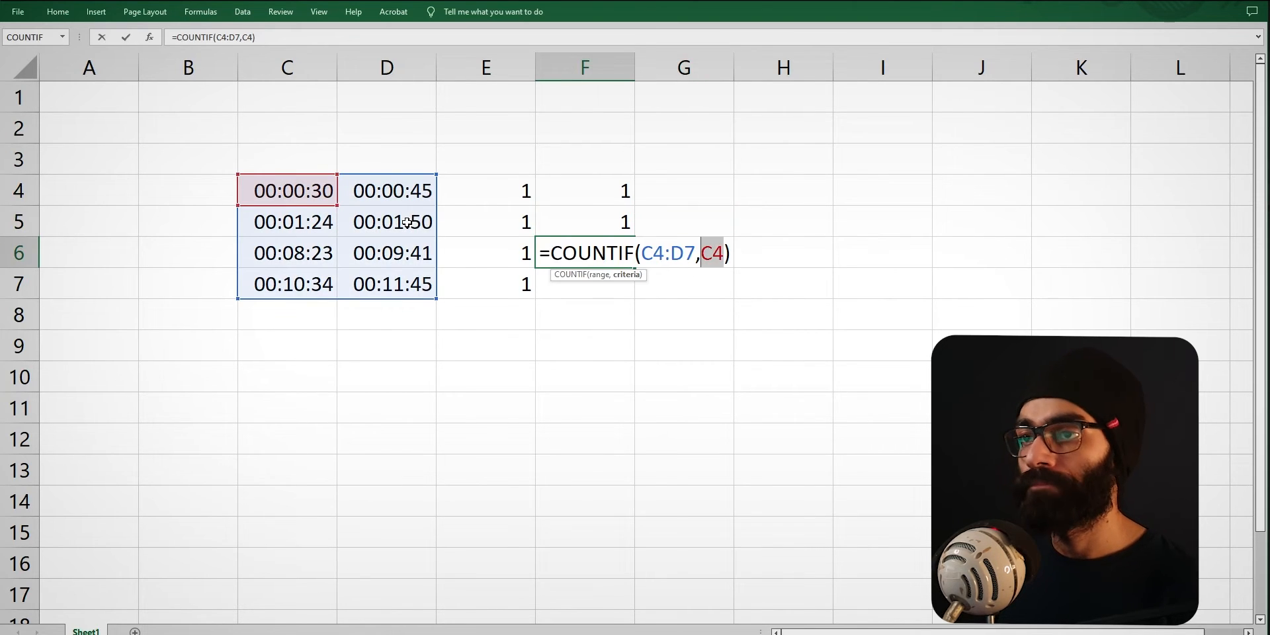
{"action": "left_click", "coordinate": [349, 244]}
{"action": "key", "text": "Tab"}
{"action": "key", "text": "Return"}
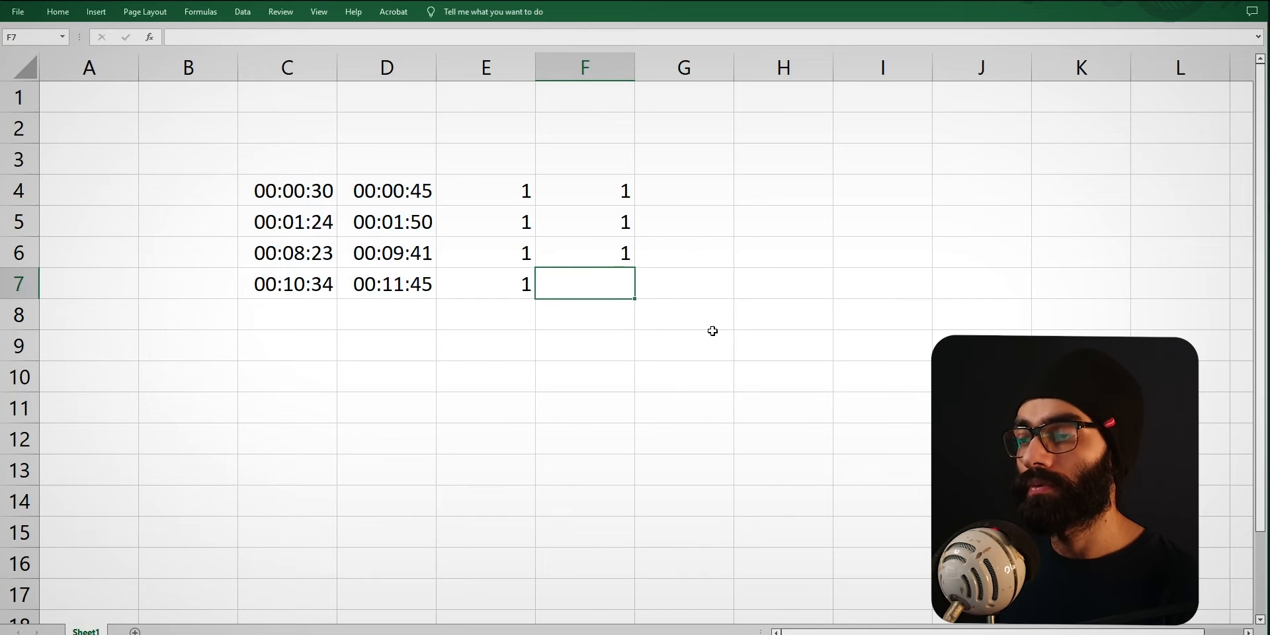
Paste the COUNTIF formula into F7 and change its criteria to D7, keeping the range C4:D7
{"action": "key", "text": "ctrl+v"}
{"action": "key", "text": "F2"}
{"action": "key", "text": "Left"}
{"action": "key", "text": "shift+Left"}
{"action": "key", "text": "shift+Left"}
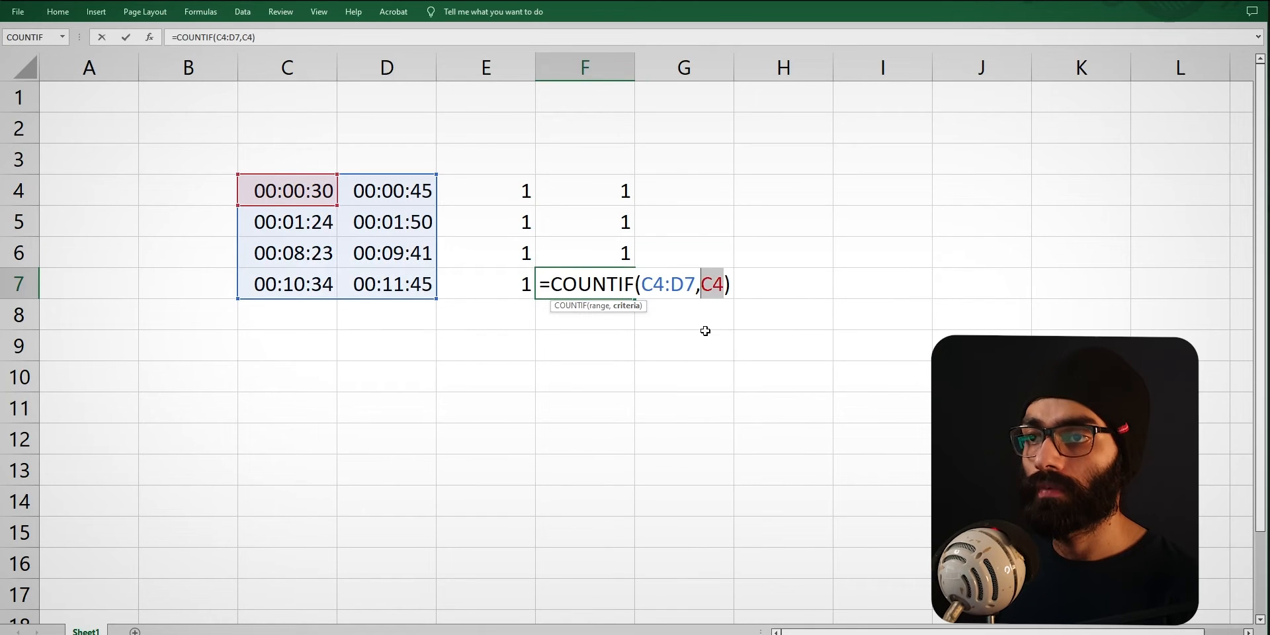
{"action": "left_click", "coordinate": [430, 295]}
{"action": "key", "text": "Tab"}
{"action": "left_click", "coordinate": [481, 334]}
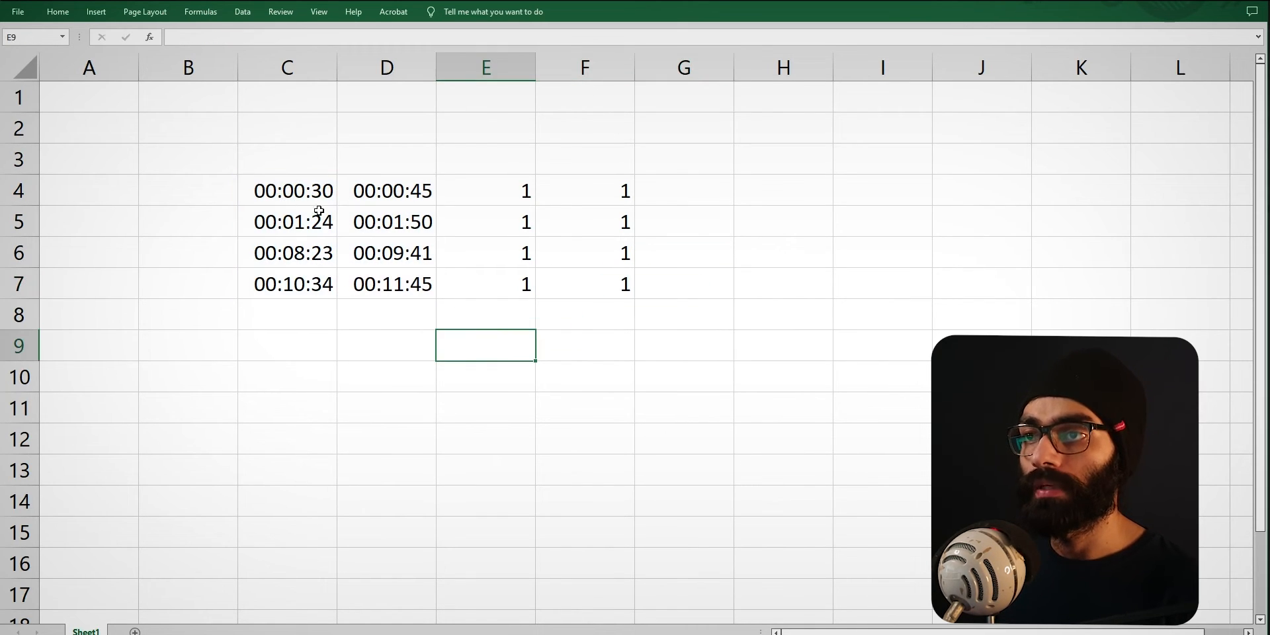
Replace the time in C5 with the duplicate 00:00:45 and check the counts in E5 and F4 against C4:D7
{"action": "left_click", "coordinate": [488, 181]}
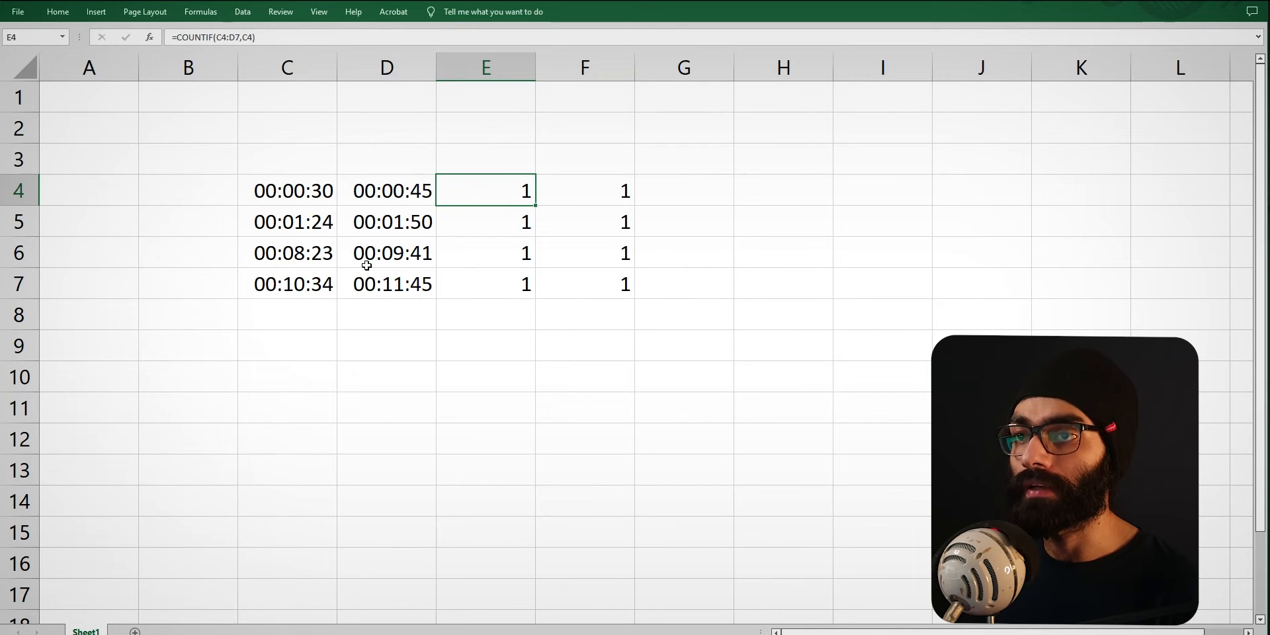
{"action": "left_click", "coordinate": [331, 224]}
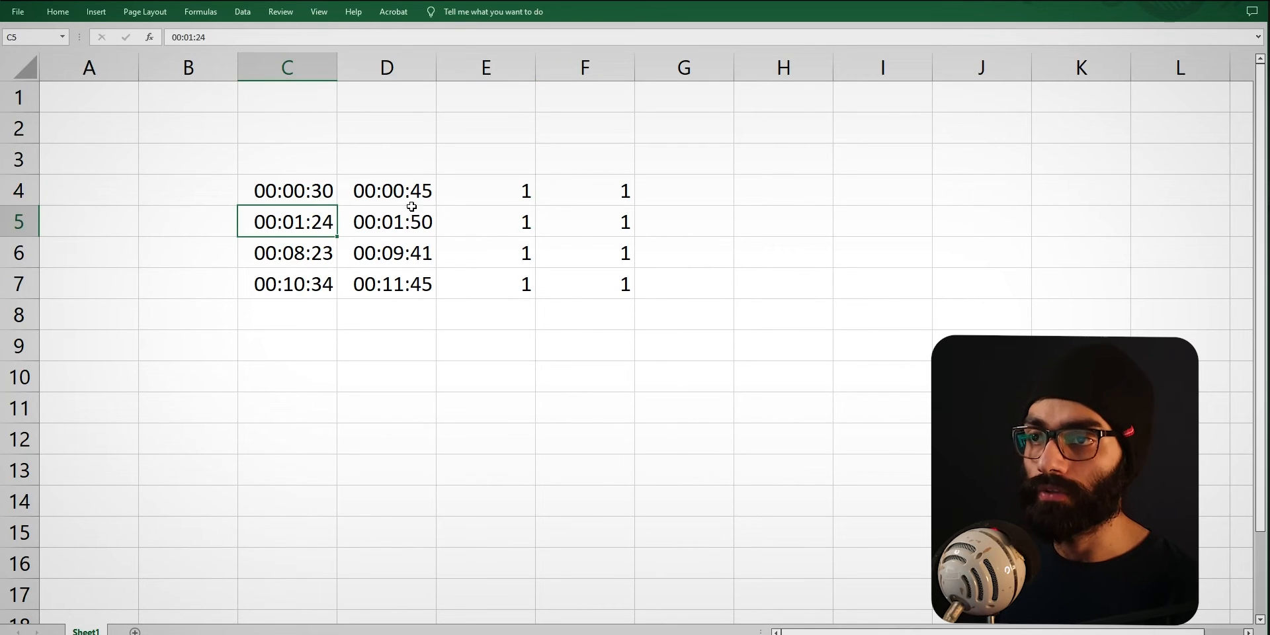
{"action": "type", "text": "00:"}
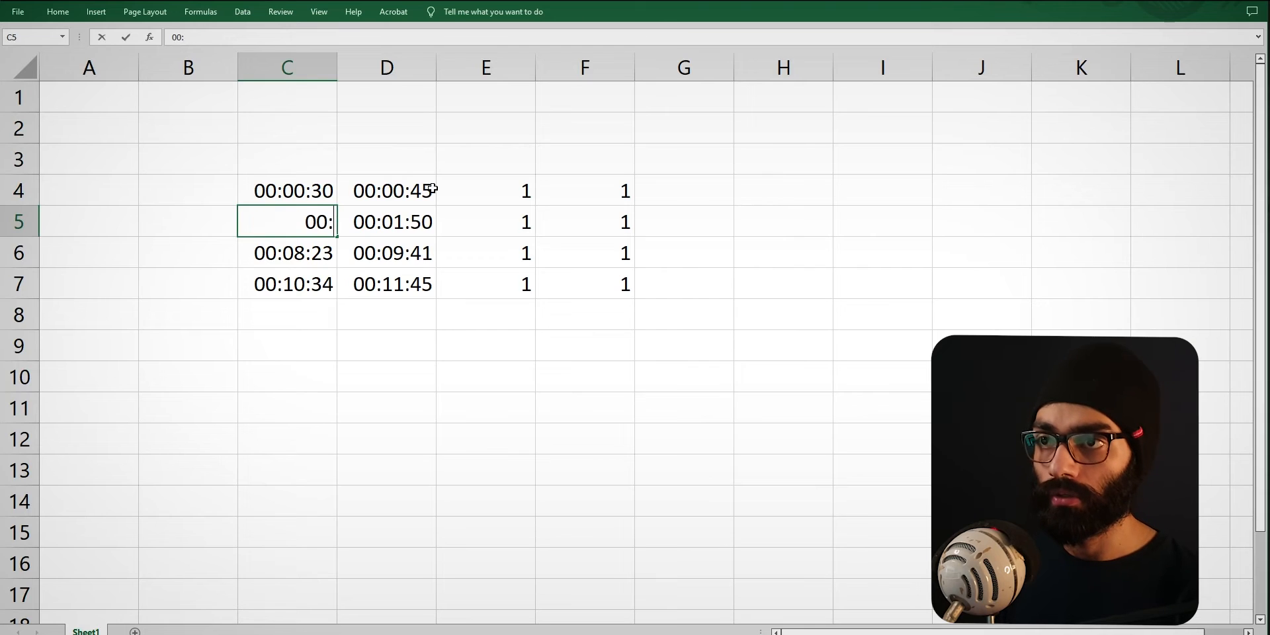
{"action": "type", "text": "00:45"}
{"action": "key", "text": "Tab"}
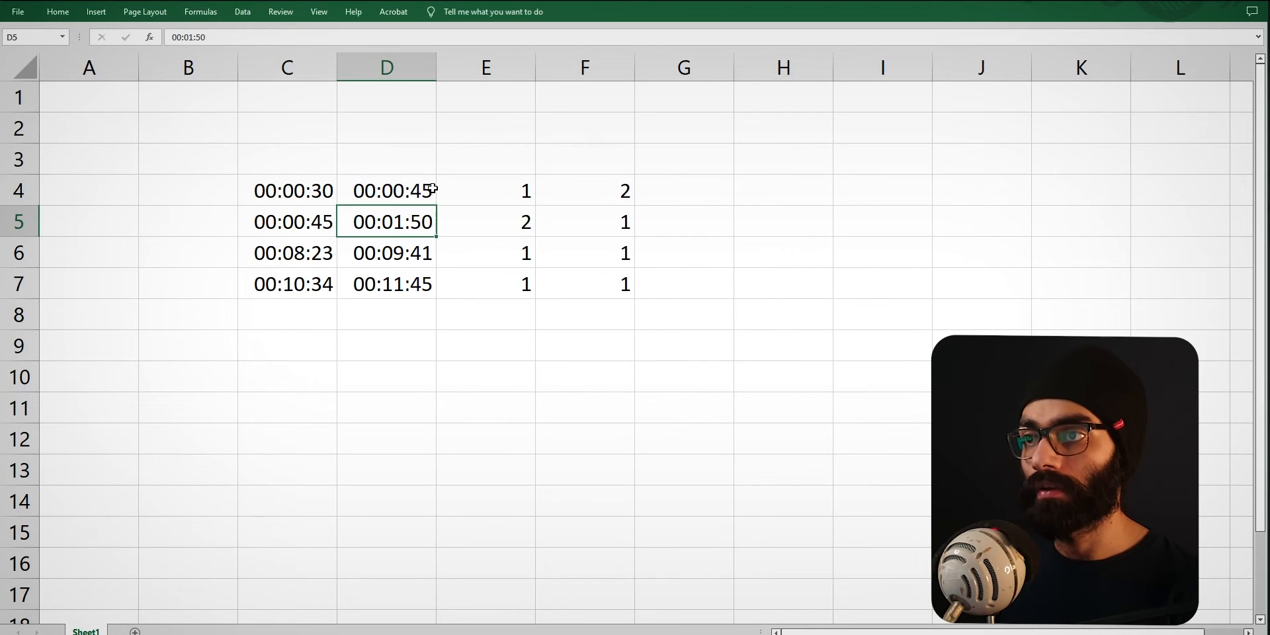
{"action": "left_click", "coordinate": [529, 216]}
{"action": "left_click", "coordinate": [595, 197]}
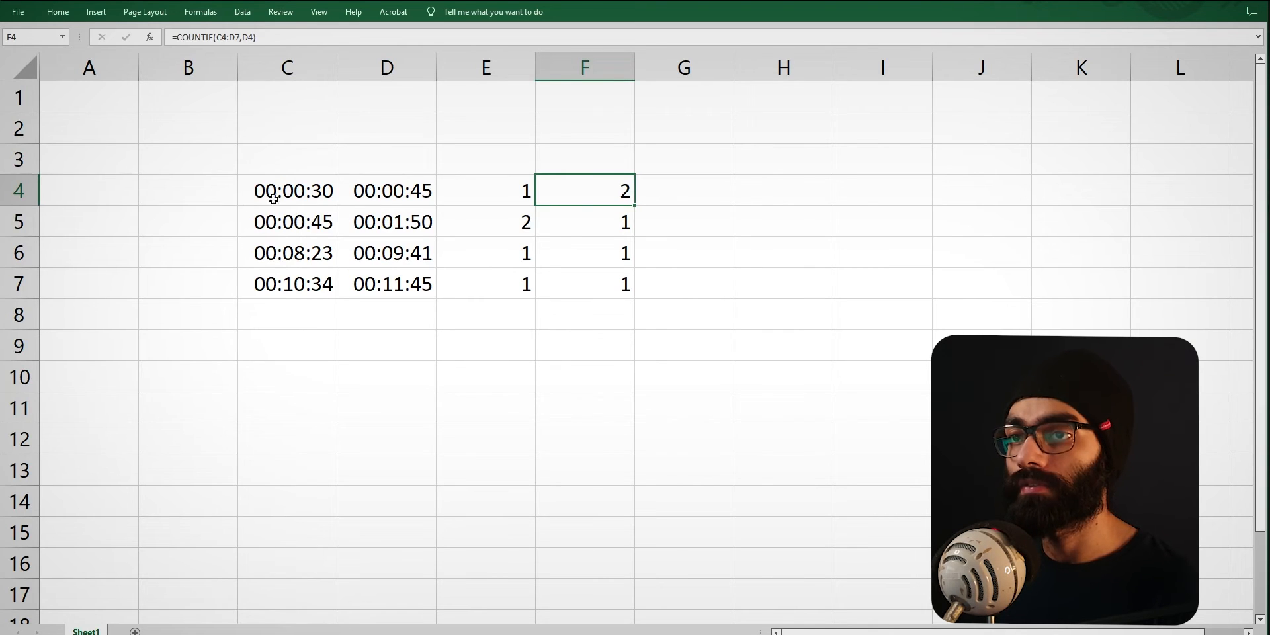
{"action": "left_click_drag", "start_coordinate": [252, 178], "coordinate": [414, 284]}
{"action": "left_click", "coordinate": [500, 223]}
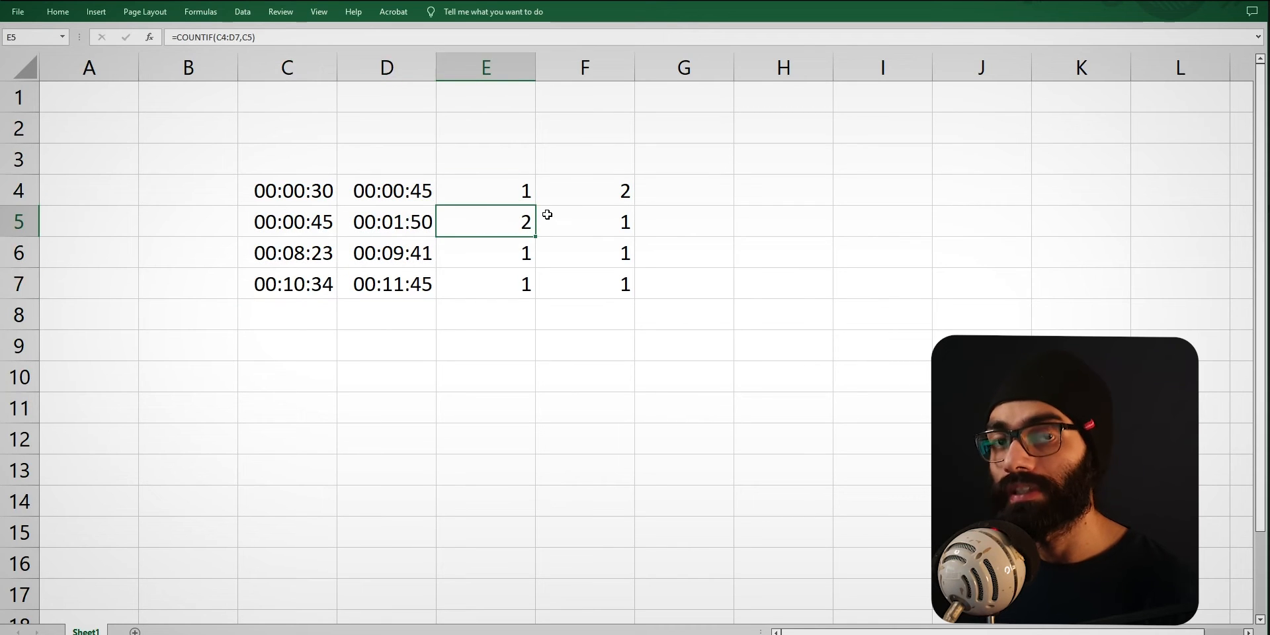
Replace the time in C6 with 00:00:45 and check the counts in E6, E5 and F4 against D4
{"action": "left_click", "coordinate": [306, 286]}
{"action": "key", "text": "Up"}
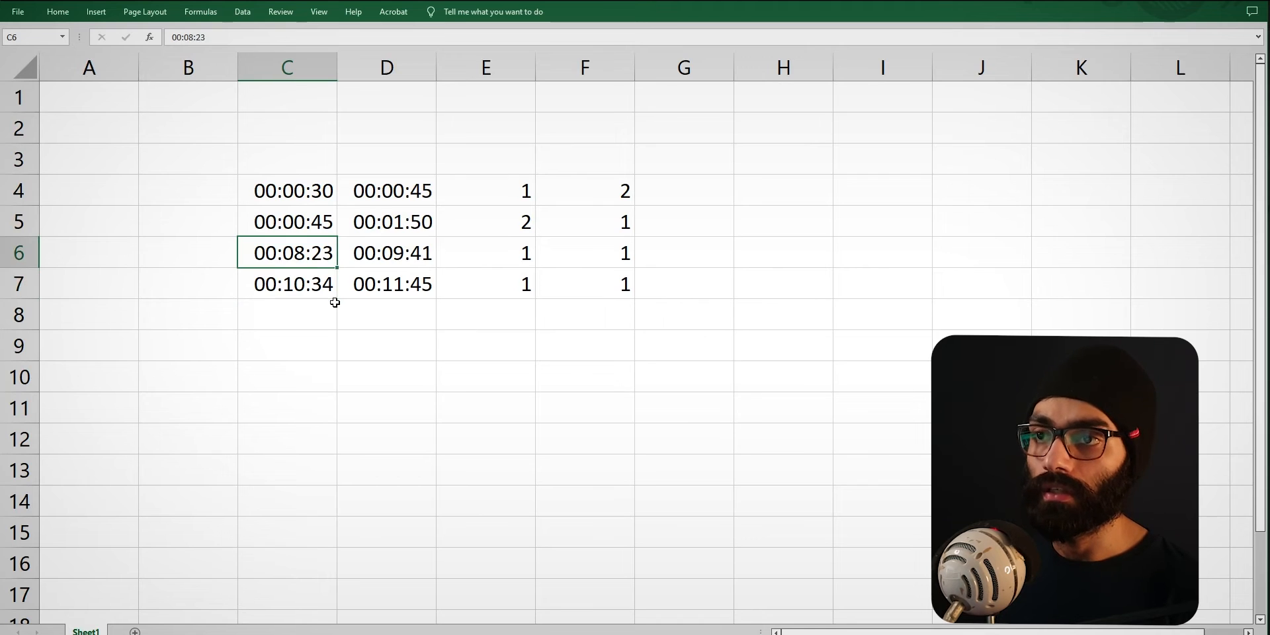
{"action": "type", "text": "00:00:45"}
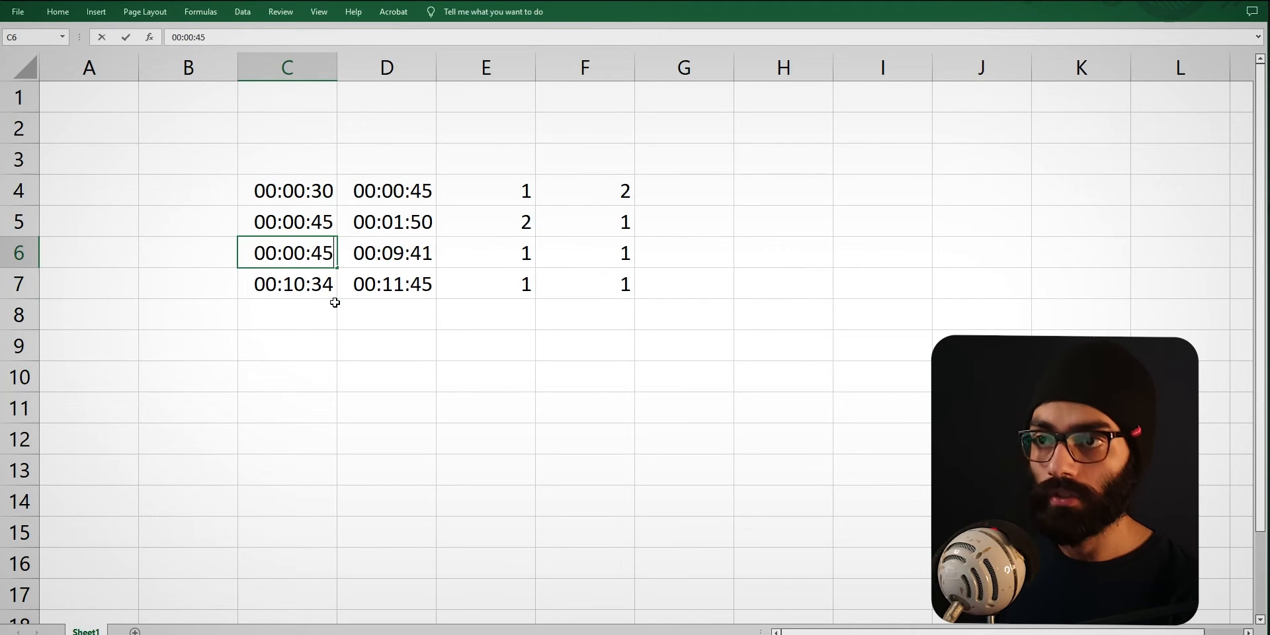
{"action": "key", "text": "Tab"}
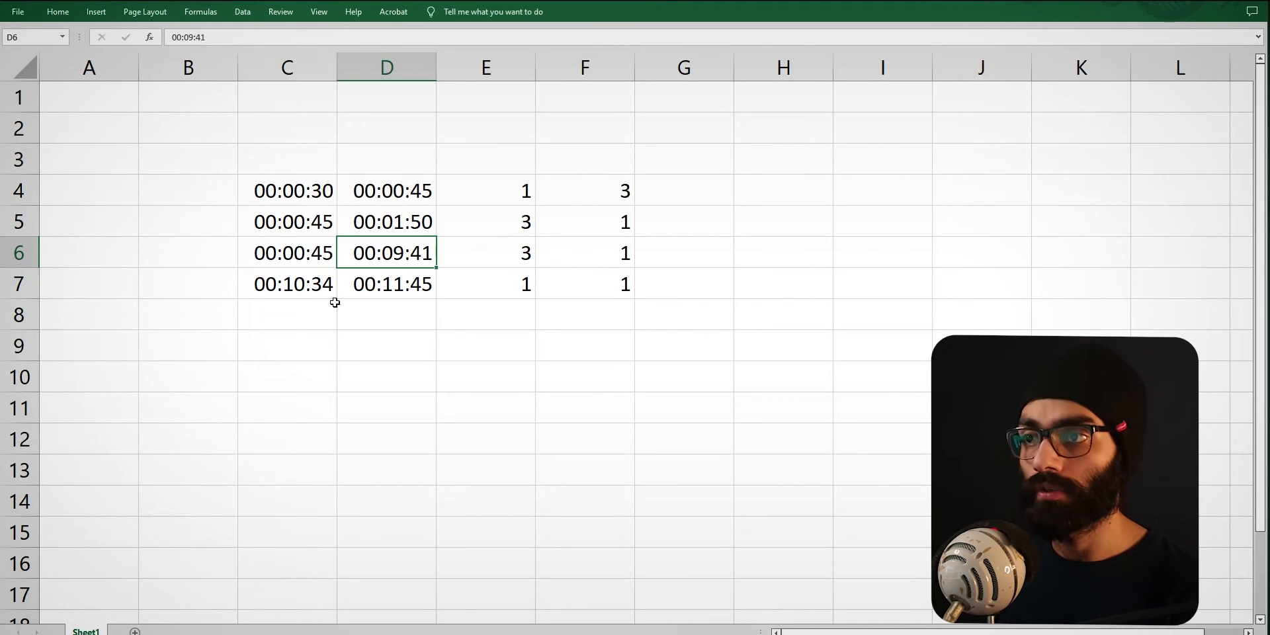
{"action": "left_click", "coordinate": [469, 252]}
{"action": "left_click", "coordinate": [528, 223]}
{"action": "left_click", "coordinate": [576, 194]}
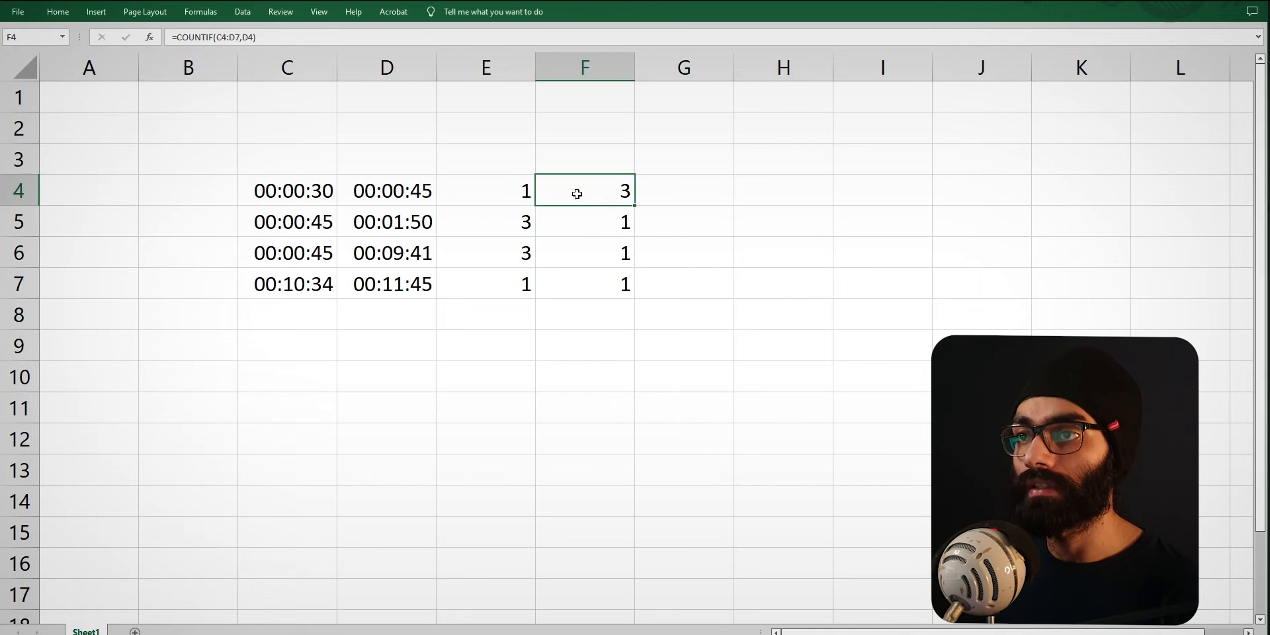
{"action": "key", "text": "shift+space"}
{"action": "left_click", "coordinate": [386, 187]}
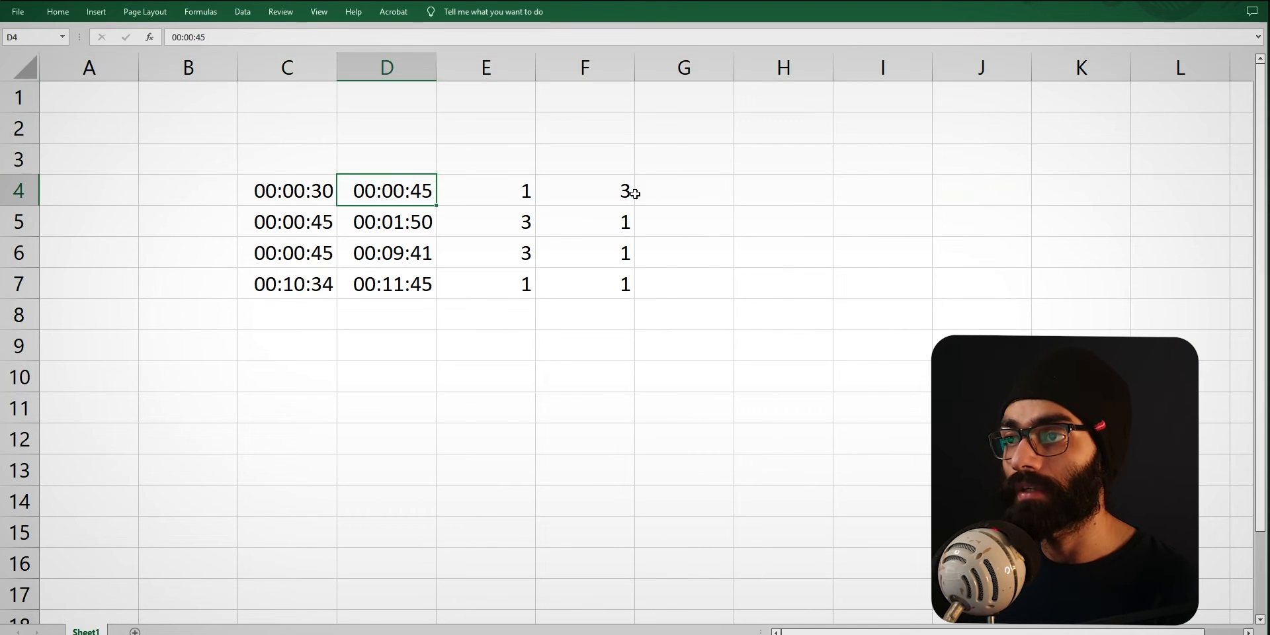
Replace the time in C7 with the duplicate 00:00:45
{"action": "left_click", "coordinate": [330, 283]}
{"action": "type", "text": "00:00:45"}
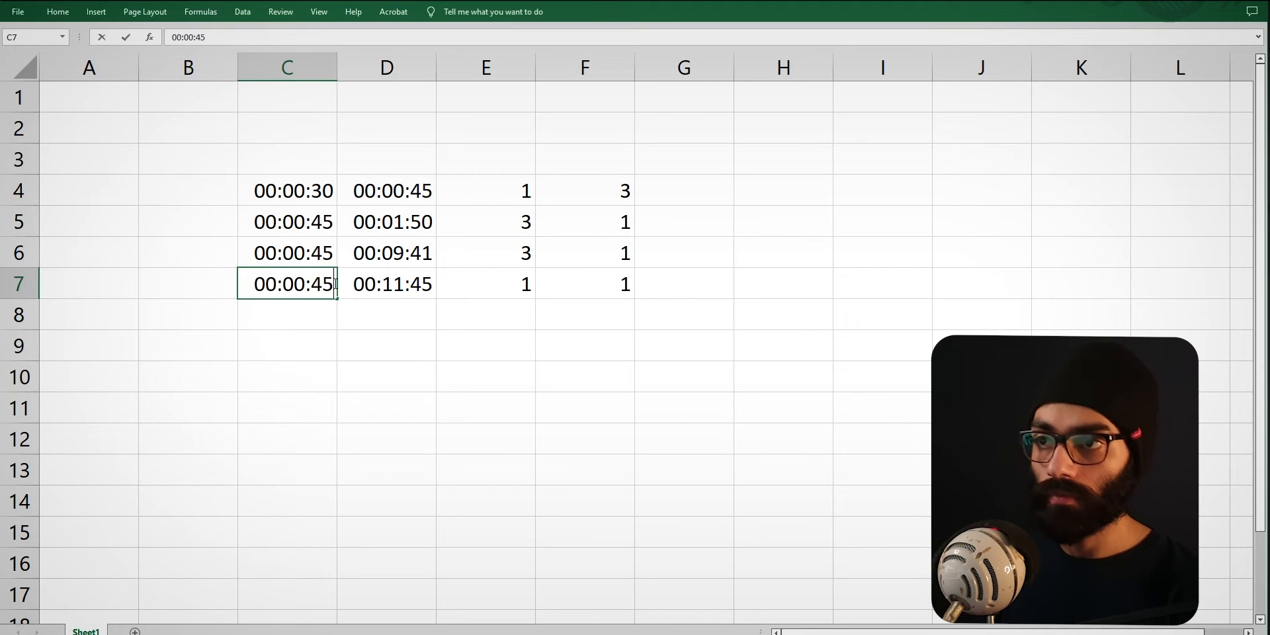
{"action": "key", "text": "Tab"}
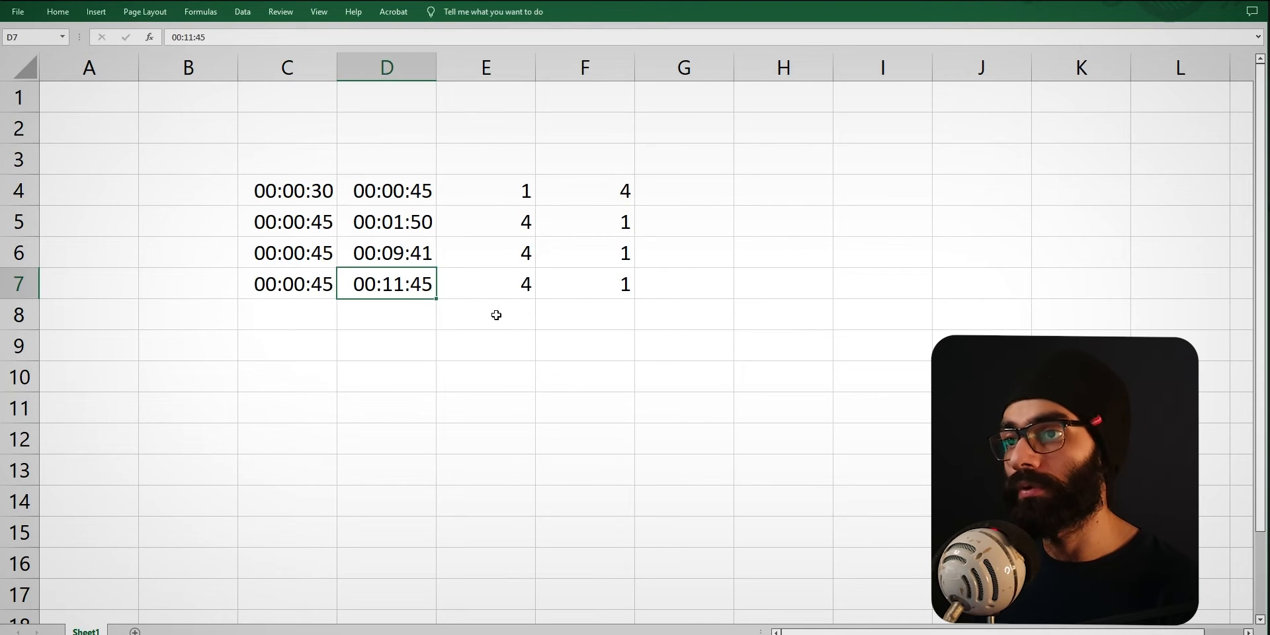
Undo the duplicate time entries in C7, C6 and C5
{"action": "key", "text": "ctrl+z"}
{"action": "key", "text": "ctrl+z"}
{"action": "key", "text": "ctrl+z"}
{"action": "key", "text": "ctrl+z"}
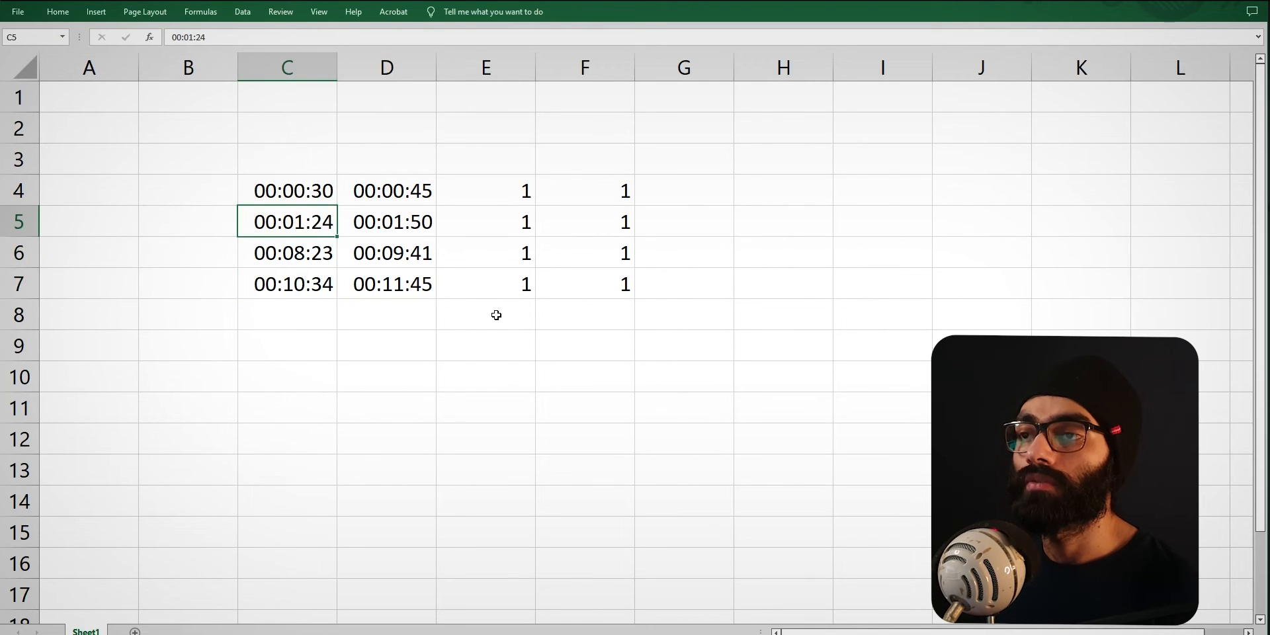
Try to extend the COUNTIF criteria in E4 to C4 OR D4, keeping the range C4:D7
{"action": "left_click", "coordinate": [525, 192]}
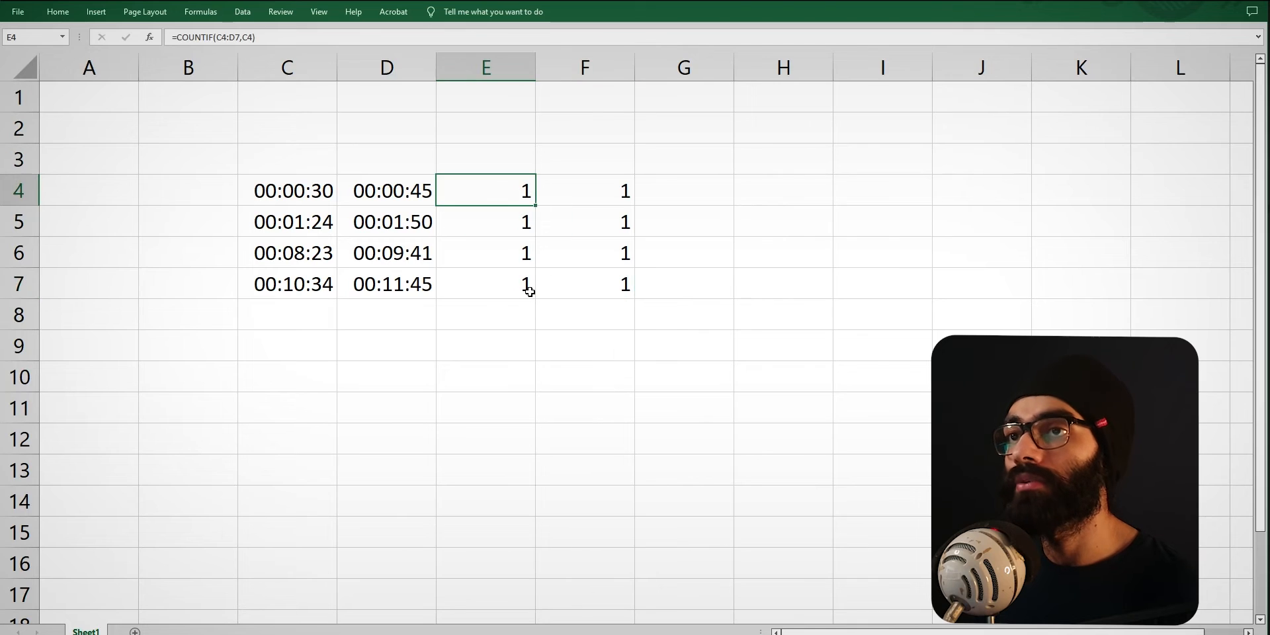
{"action": "key", "text": "F2"}
{"action": "key", "text": "Left"}
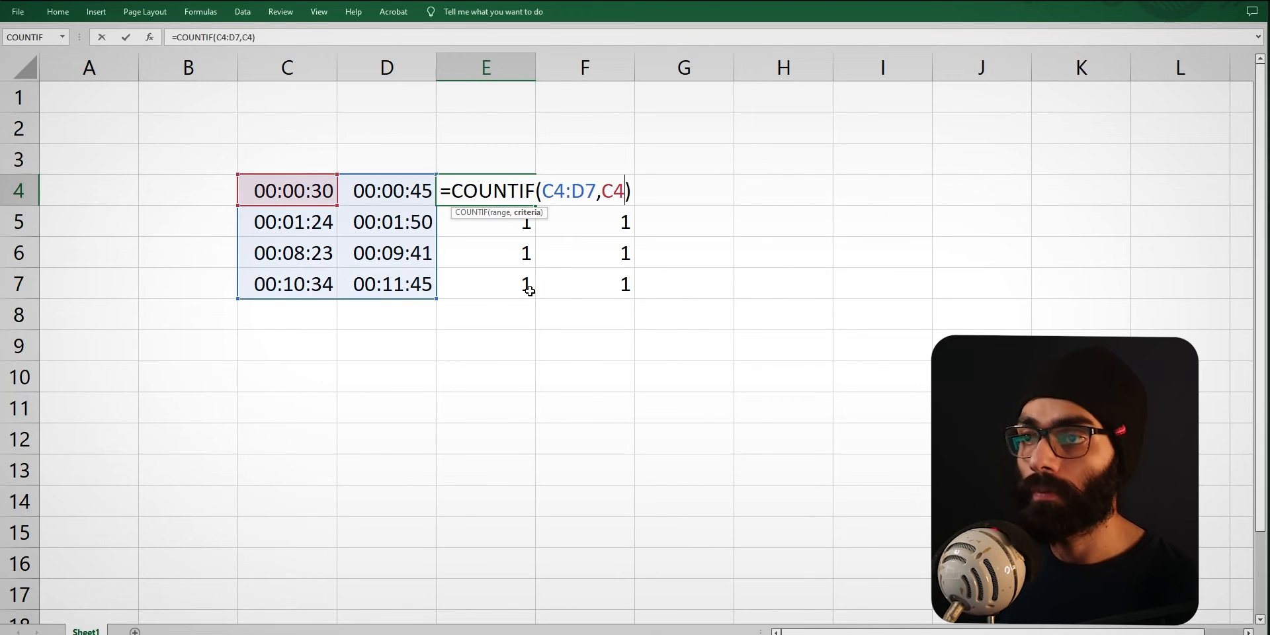
{"action": "type", "text": "OR D"}
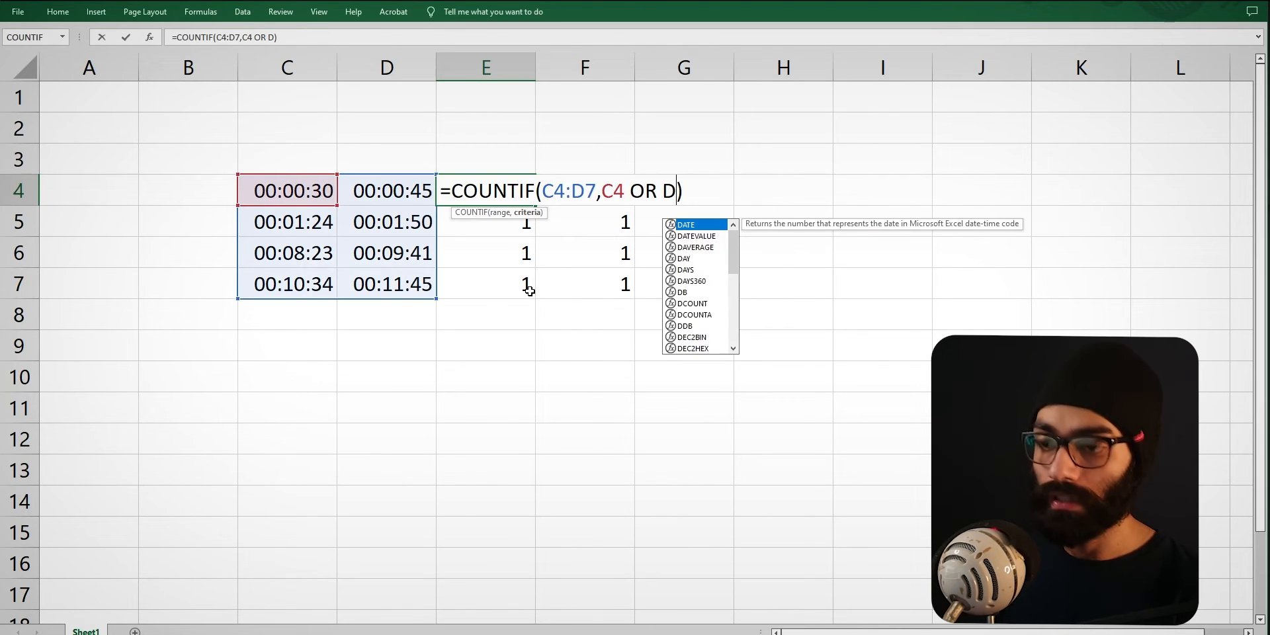
{"action": "type", "text": "4"}
{"action": "key", "text": "Return"}
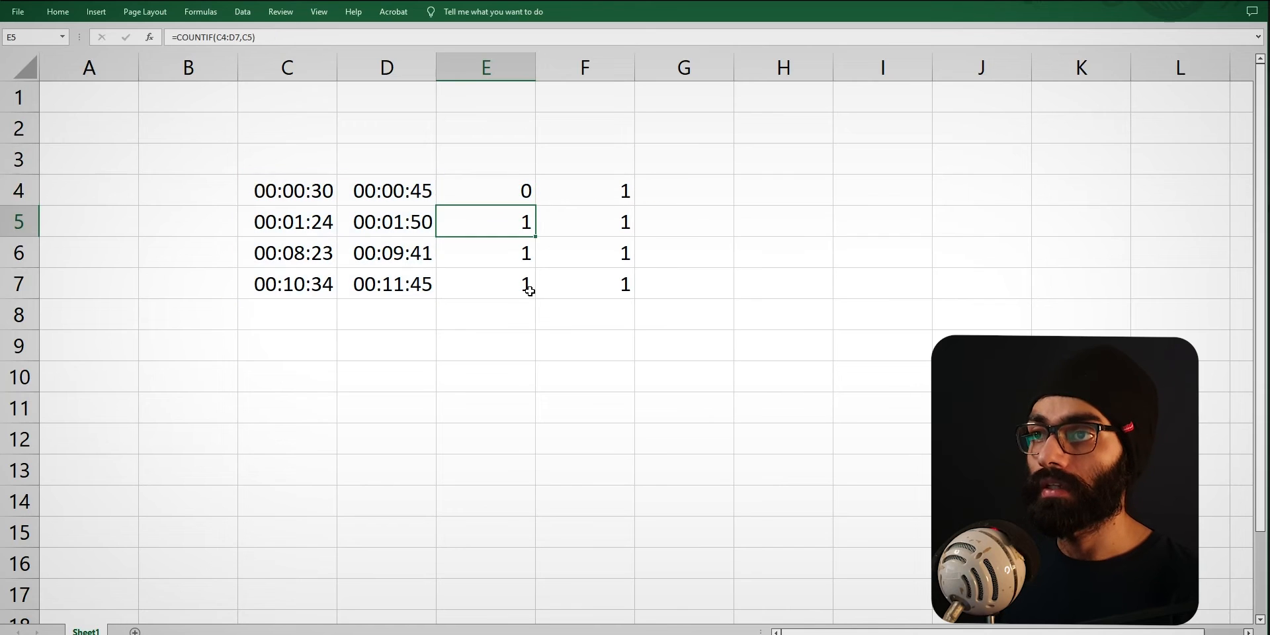
Compare C4 and D4 with the count in E4, and restore E4's formula to =COUNTIF(C4:D7,C4)
{"action": "left_click", "coordinate": [507, 200]}
{"action": "left_click", "coordinate": [282, 187]}
{"action": "left_click", "coordinate": [388, 189]}
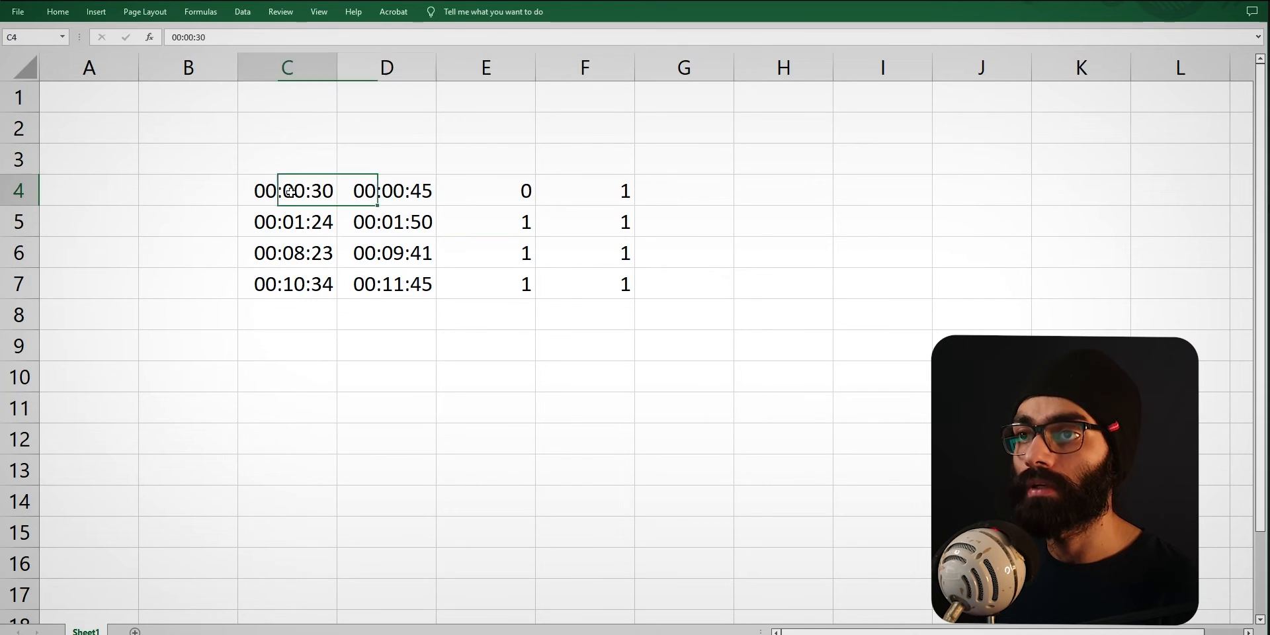
{"action": "left_click", "coordinate": [289, 190]}
{"action": "left_click", "coordinate": [476, 196]}
{"action": "left_click", "coordinate": [552, 192]}
{"action": "left_click", "coordinate": [510, 195]}
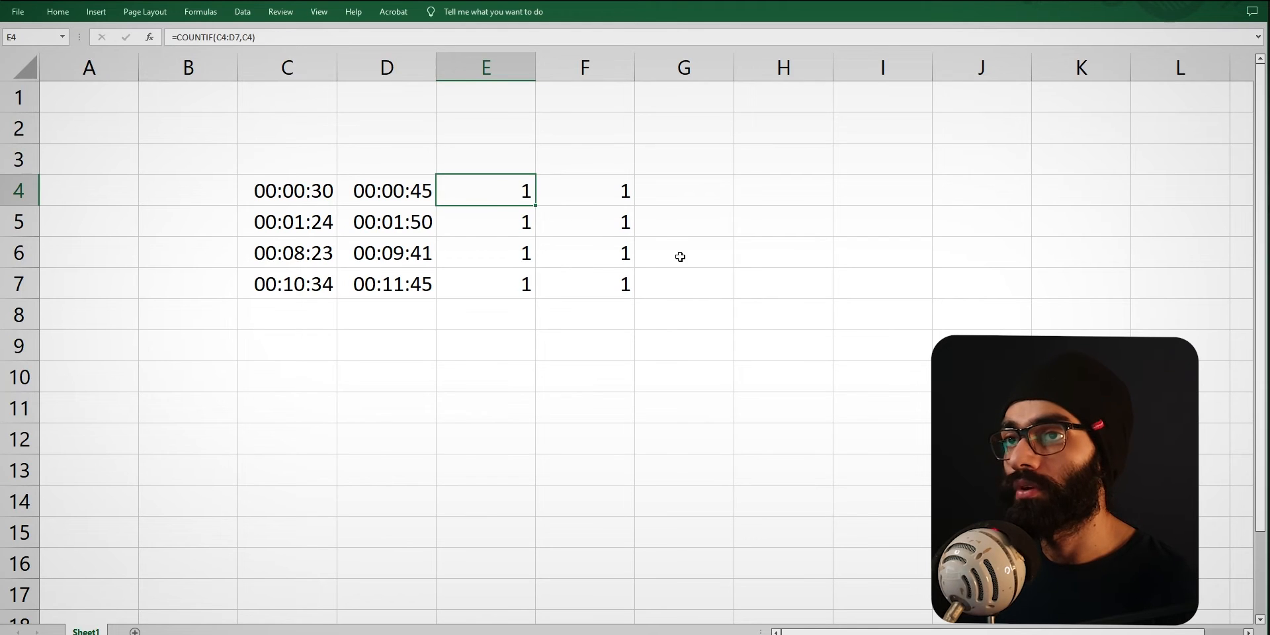
{"action": "left_click", "coordinate": [618, 221]}
{"action": "left_click", "coordinate": [606, 186]}
{"action": "left_click", "coordinate": [503, 192]}
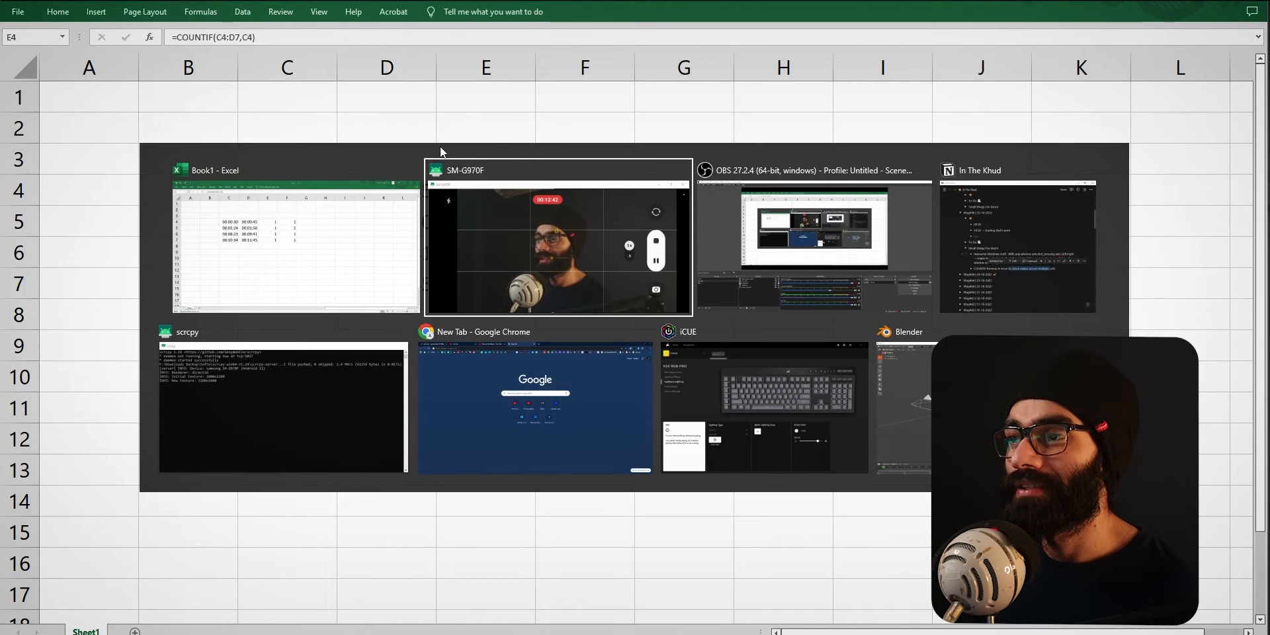
{"action": "key", "text": "Escape"}
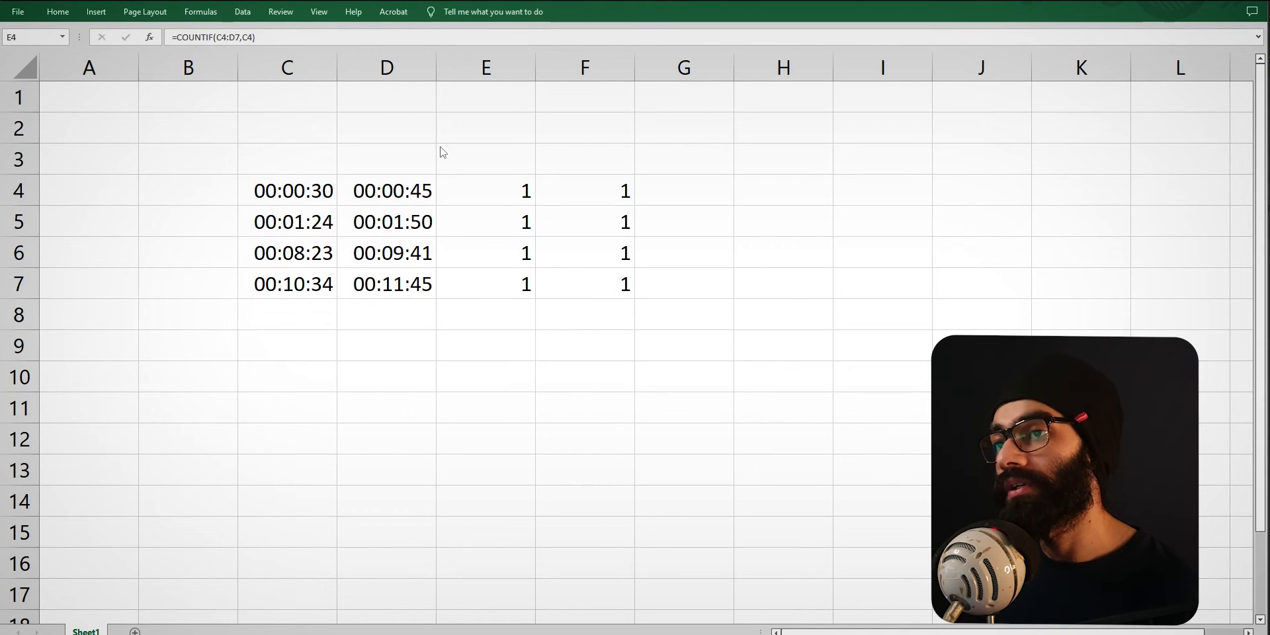